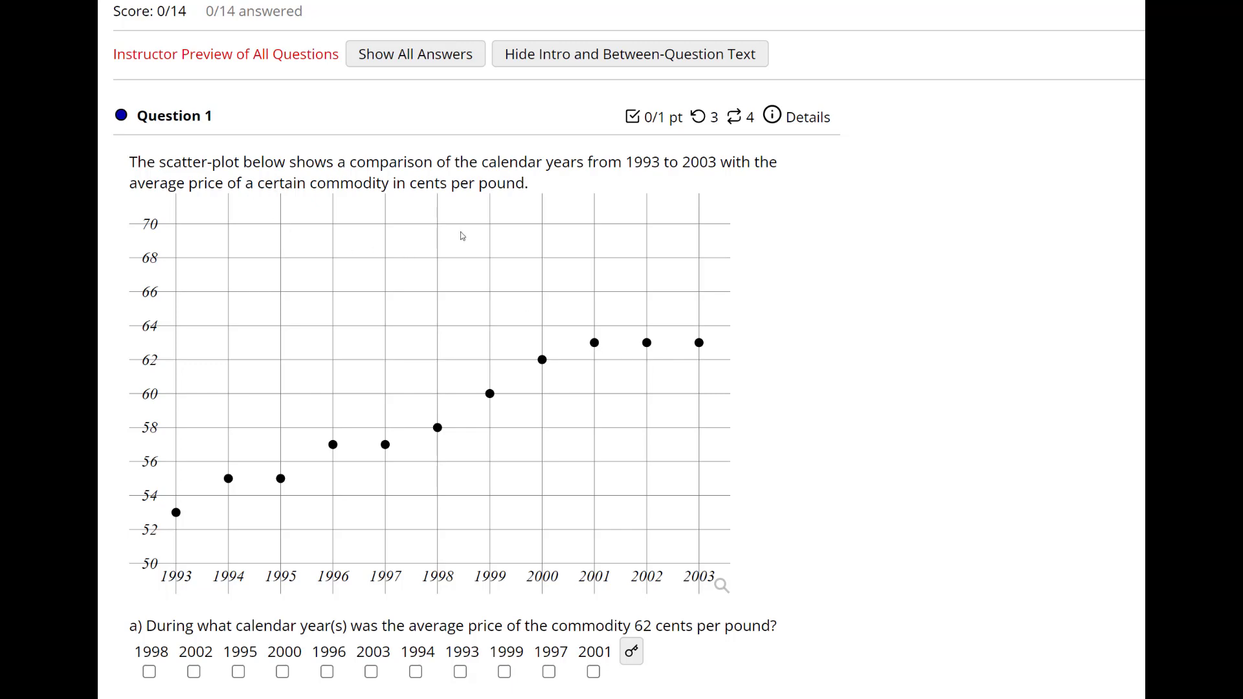
Step: Answer part a of Question 1 with 2000 as the 62-cent year
{"action": "scroll", "coordinate": [509, 375], "scroll_direction": "down", "scroll_amount": 3}
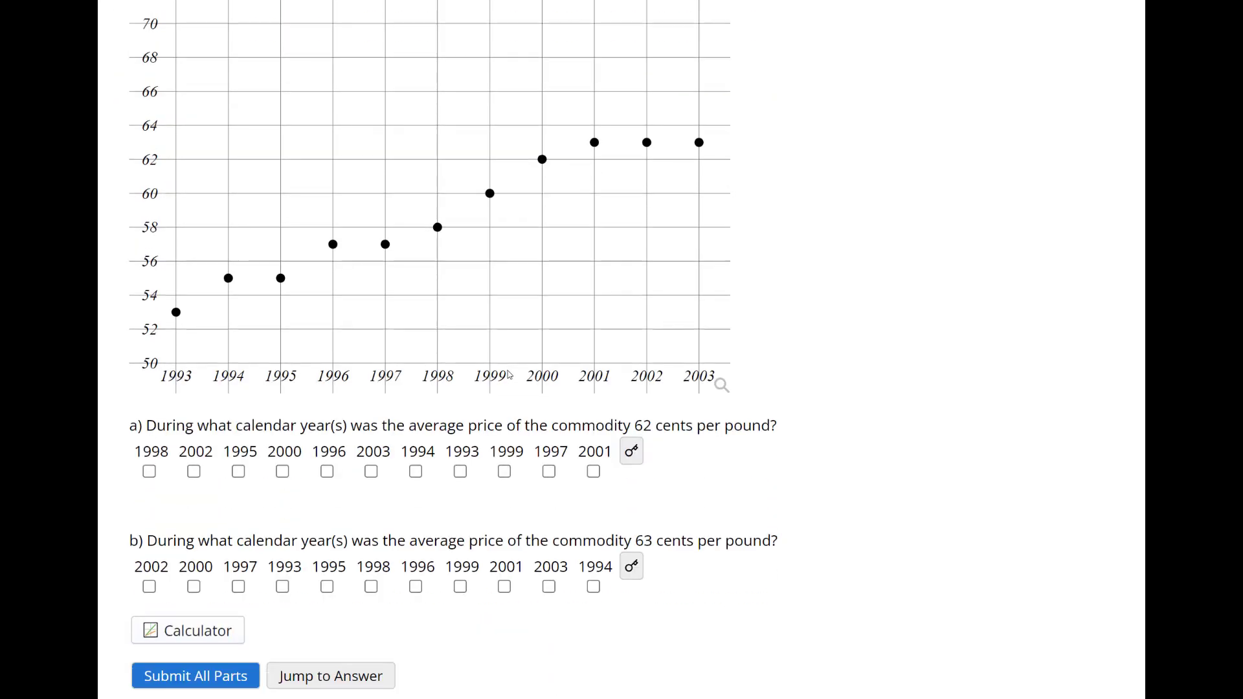
{"action": "scroll", "coordinate": [509, 374], "scroll_direction": "up", "scroll_amount": 2}
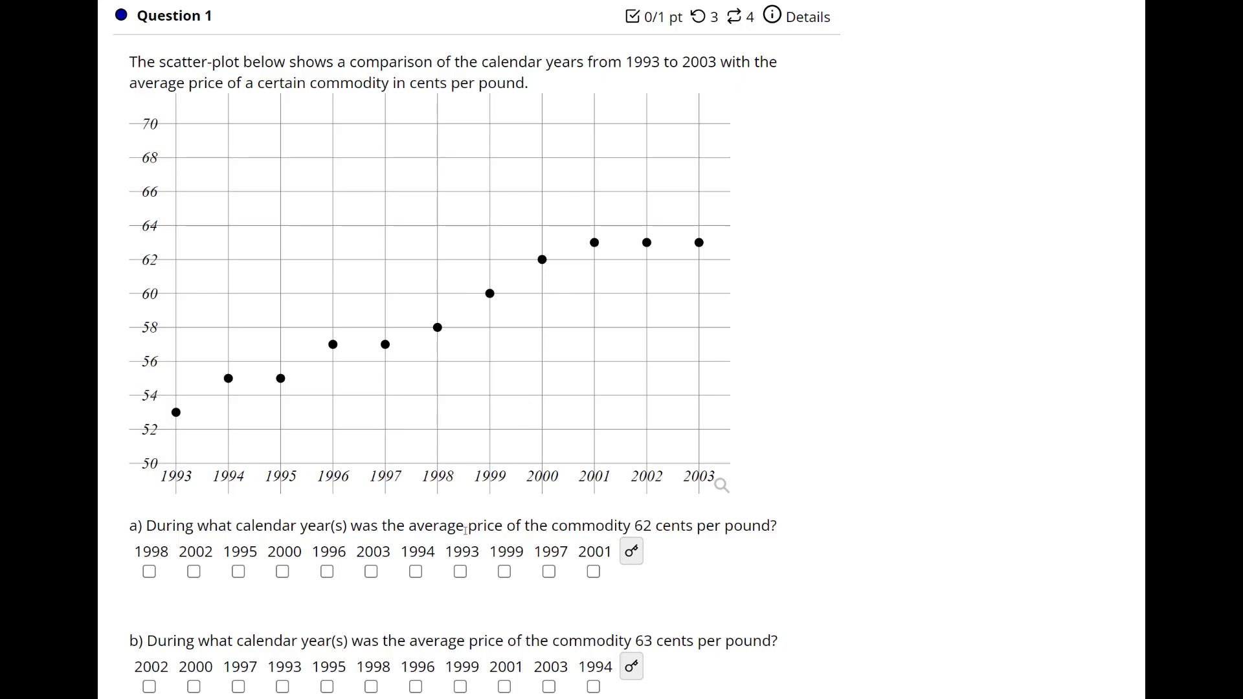
{"action": "left_click", "coordinate": [282, 571]}
Step: Tick 2002, 2001 and 2003 as the 63-cent years in part b and submit both parts
{"action": "scroll", "coordinate": [397, 628], "scroll_direction": "down", "scroll_amount": 2}
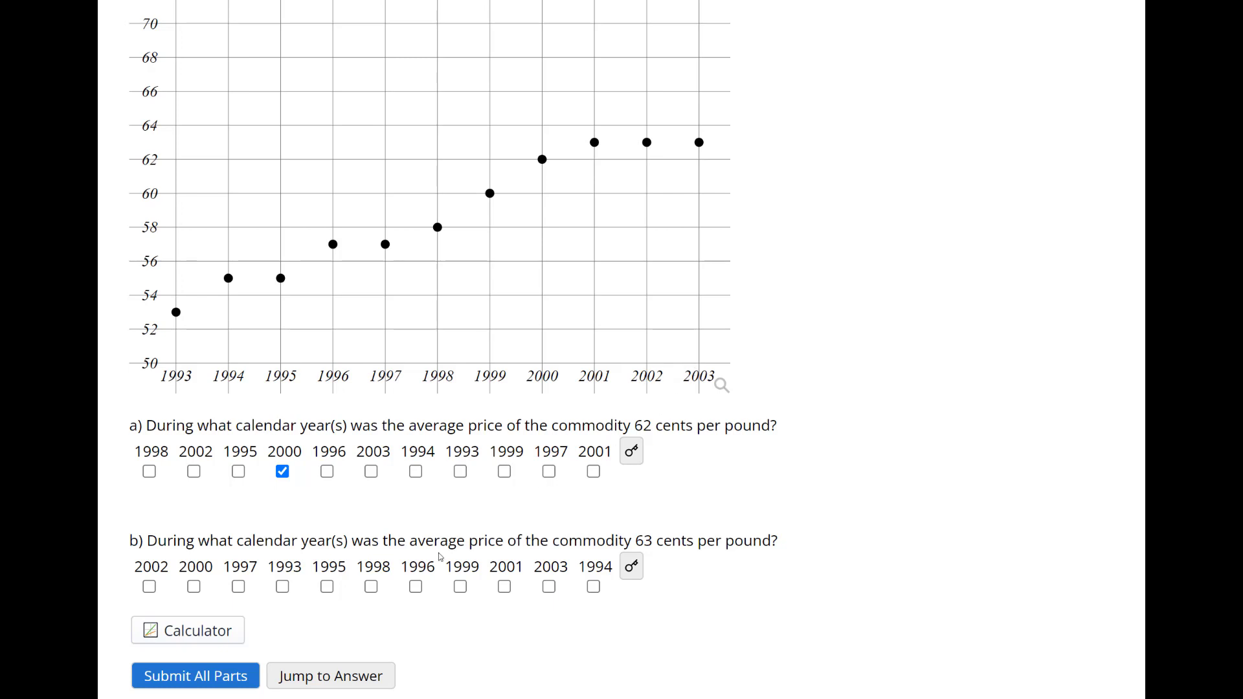
{"action": "left_click", "coordinate": [194, 587]}
{"action": "left_click", "coordinate": [149, 586]}
{"action": "left_click", "coordinate": [195, 587]}
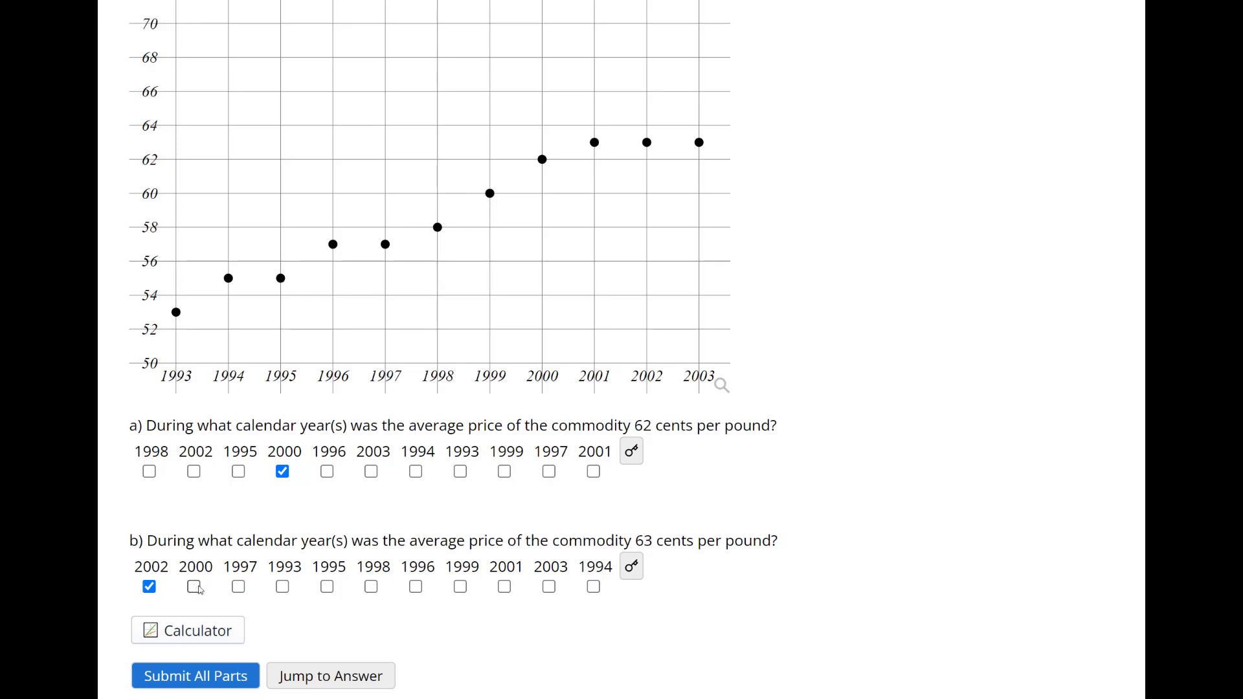
{"action": "left_click", "coordinate": [504, 587]}
{"action": "left_click", "coordinate": [549, 586]}
{"action": "left_click", "coordinate": [202, 677]}
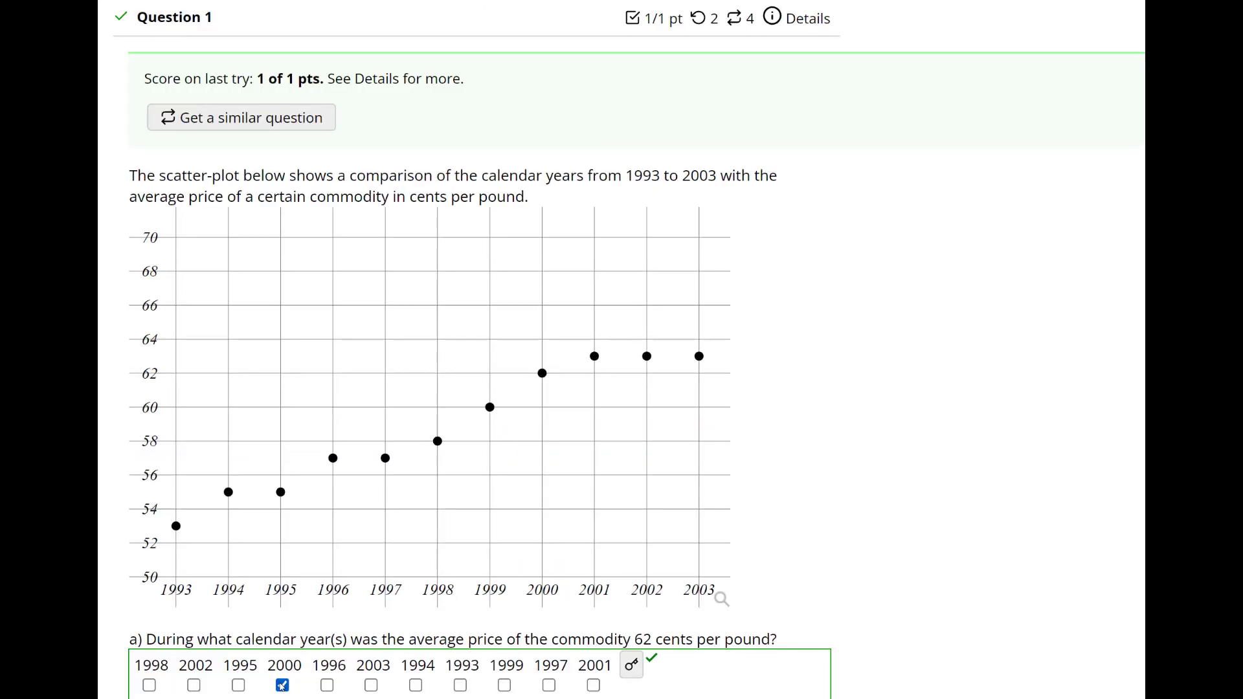
{"action": "scroll", "coordinate": [332, 643], "scroll_direction": "down", "scroll_amount": 8}
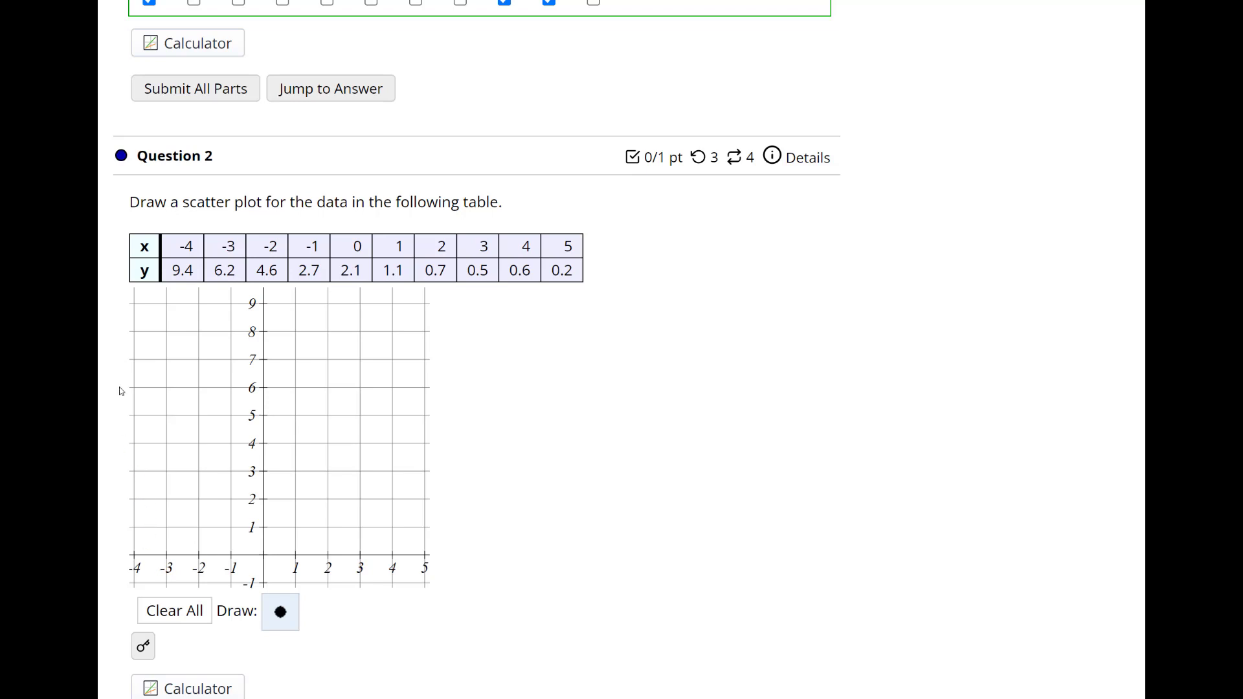
Step: Plot (-4, 9.4), (-3, 6.2) and (-2, 4.6) on Question 2's grid, adjusting the last point's height
{"action": "left_click", "coordinate": [134, 291]}
{"action": "left_click", "coordinate": [164, 376]}
{"action": "left_click", "coordinate": [198, 425]}
{"action": "left_click_drag", "start_coordinate": [197, 425], "coordinate": [198, 427]}
Step: Plot (-1, 2.7), (0, 2.1), (1, 1.1) and (3, 0.5), then drag the x = 4 and x = -3 points into place
{"action": "left_click", "coordinate": [229, 477]}
{"action": "left_click_drag", "start_coordinate": [229, 477], "coordinate": [231, 481]}
{"action": "left_click", "coordinate": [260, 494]}
{"action": "left_click", "coordinate": [295, 523]}
{"action": "left_click", "coordinate": [359, 541]}
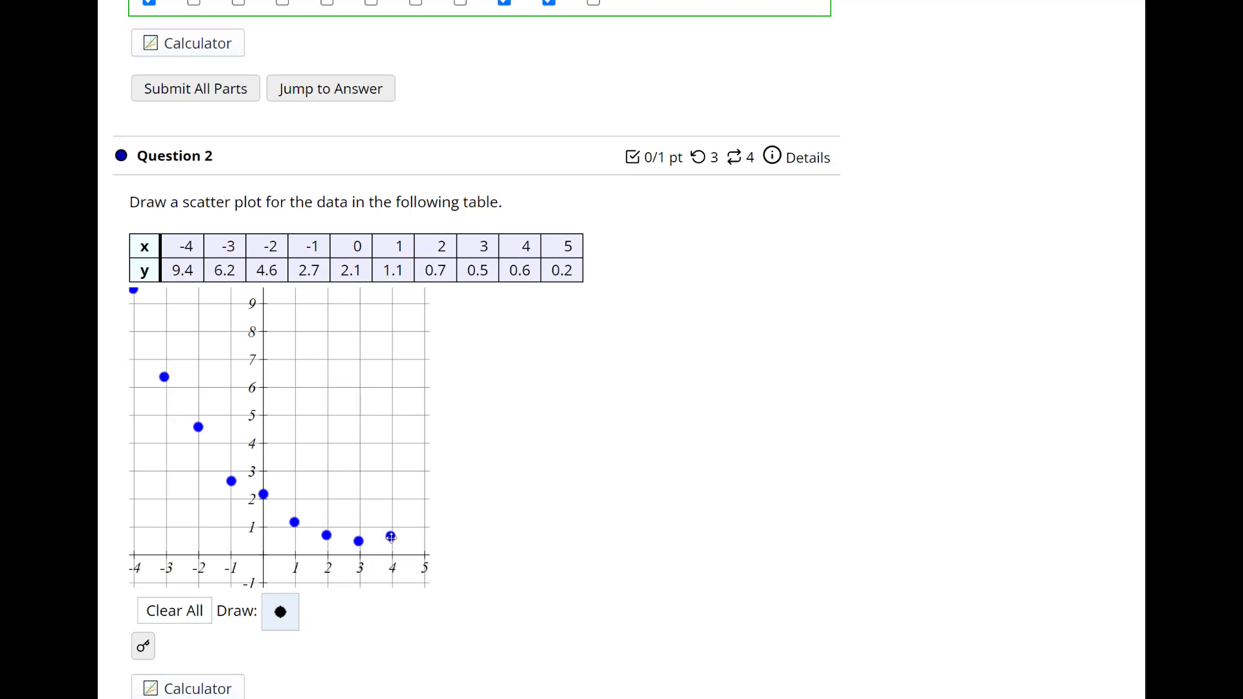
{"action": "left_click_drag", "start_coordinate": [391, 536], "coordinate": [392, 538]}
{"action": "left_click_drag", "start_coordinate": [164, 375], "coordinate": [167, 376]}
{"action": "scroll", "coordinate": [476, 666], "scroll_direction": "down", "scroll_amount": 1}
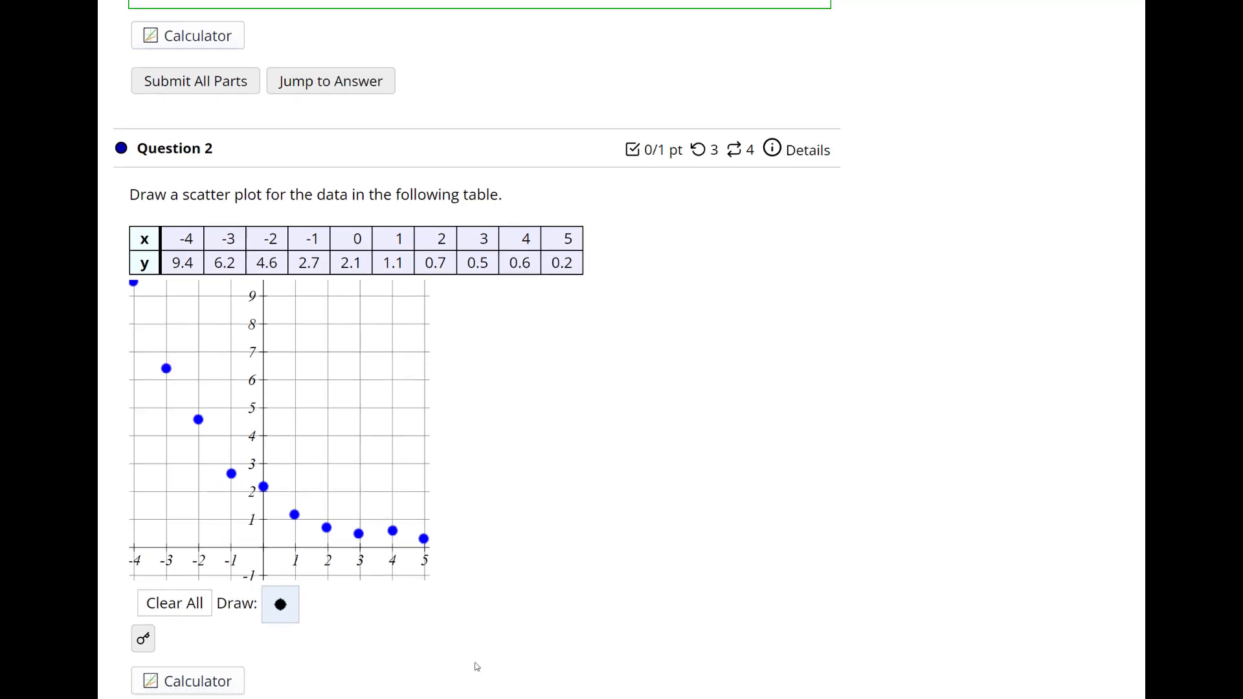
Step: Plot (7, 3), (1, 4), (5, 6), (3, 1) and (4, 2) on Question 3's grid
{"action": "scroll", "coordinate": [476, 666], "scroll_direction": "down", "scroll_amount": 10}
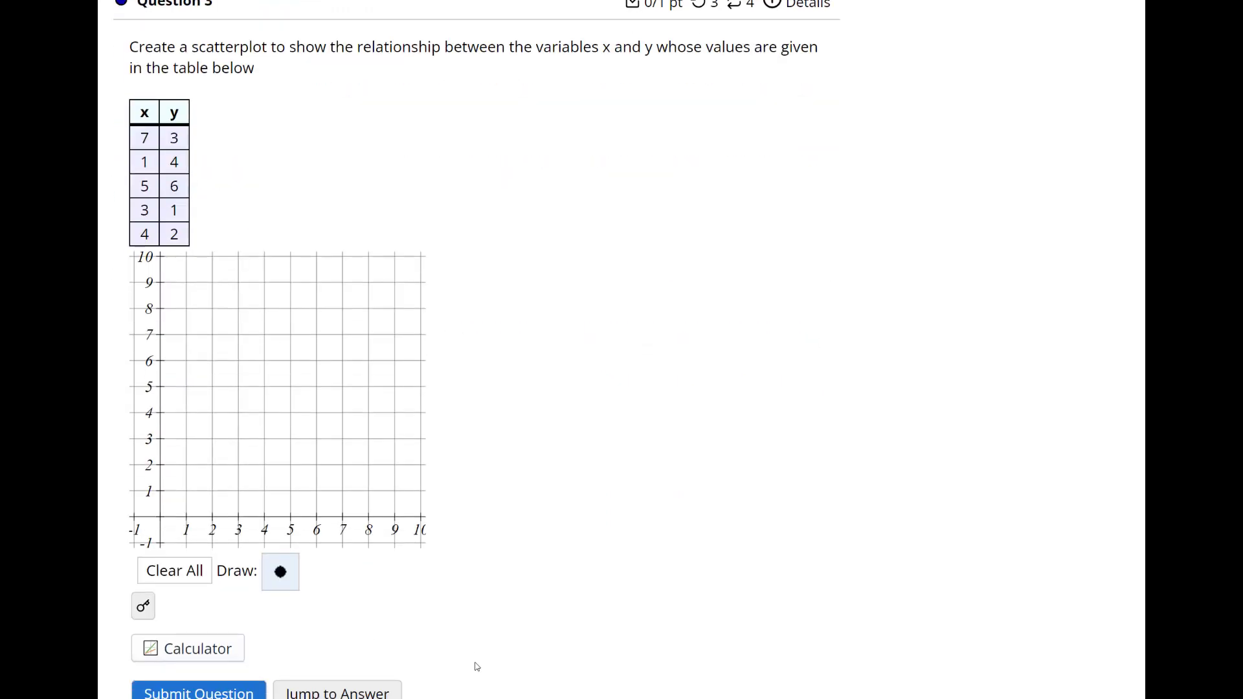
{"action": "scroll", "coordinate": [476, 666], "scroll_direction": "up", "scroll_amount": 3}
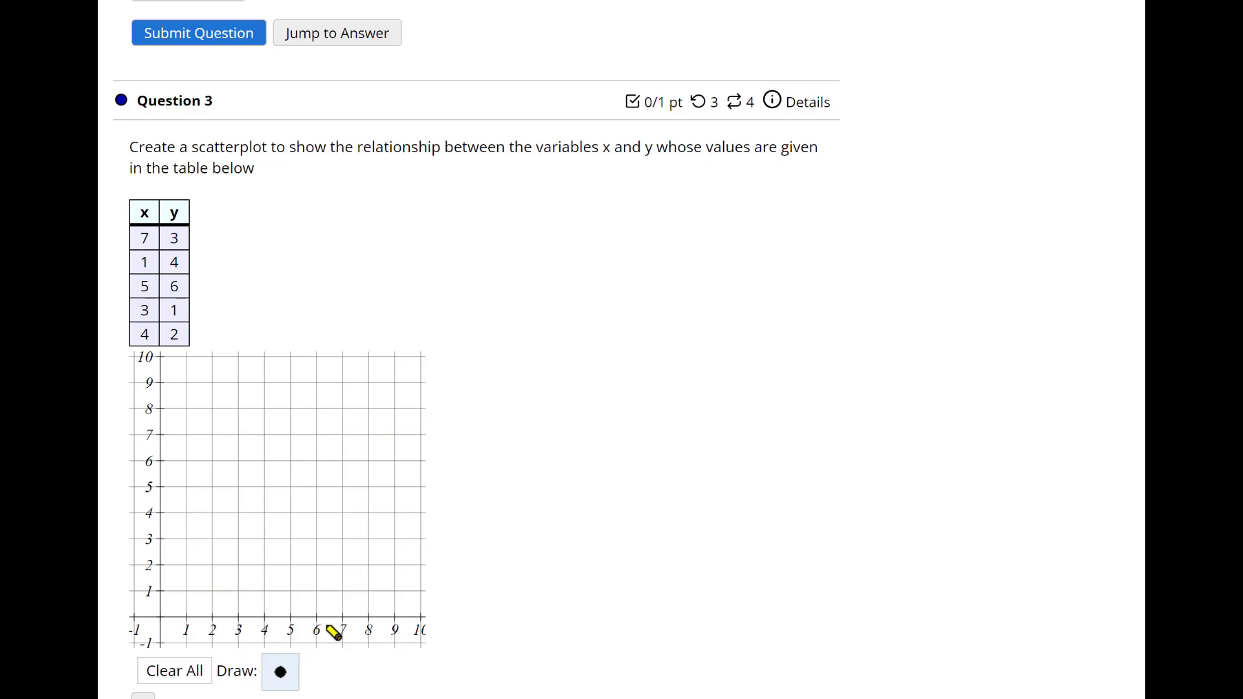
{"action": "left_click", "coordinate": [343, 539]}
{"action": "left_click", "coordinate": [187, 513]}
{"action": "left_click", "coordinate": [291, 460]}
{"action": "left_click", "coordinate": [238, 591]}
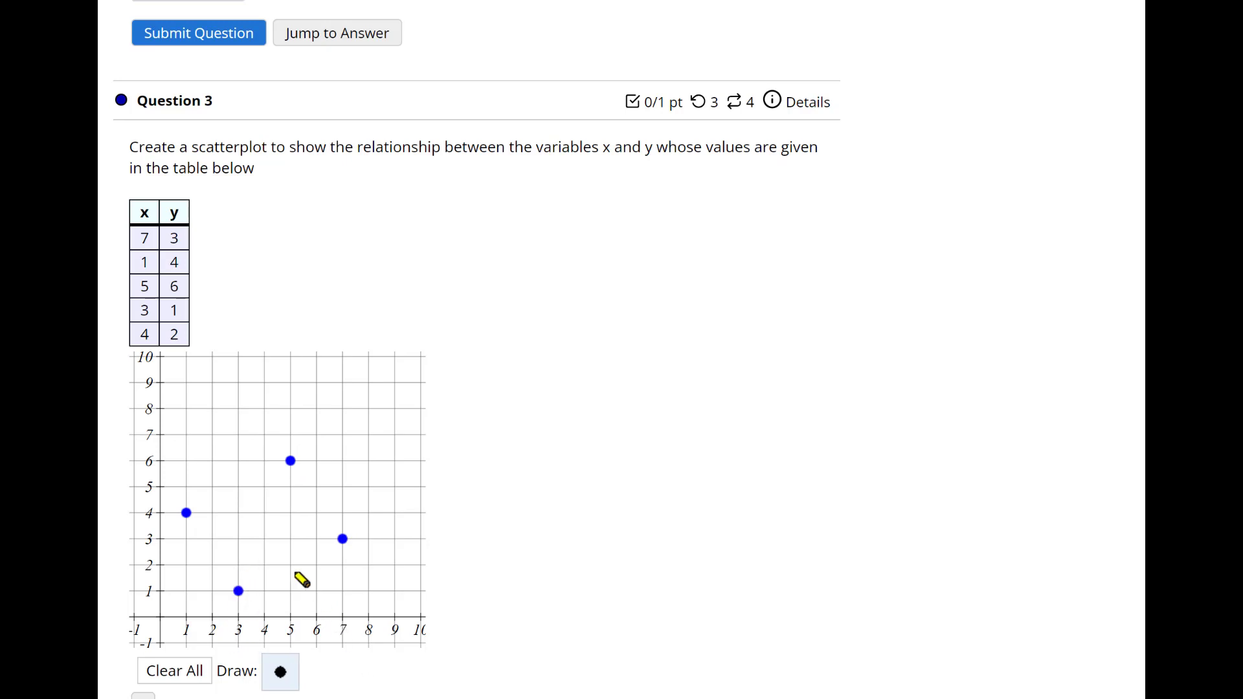
{"action": "left_click", "coordinate": [264, 565]}
Step: Scroll past Questions 4 and 5 to bring Question 6's regression data table into view
{"action": "scroll", "coordinate": [477, 350], "scroll_direction": "down", "scroll_amount": 15}
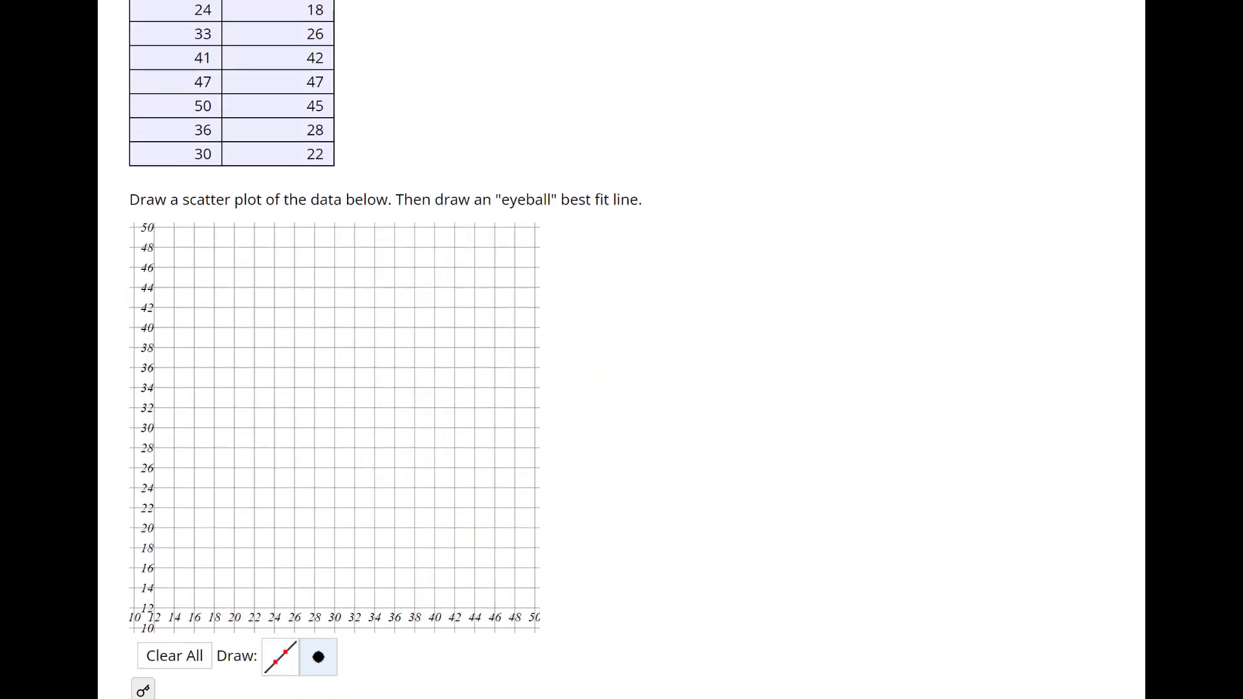
{"action": "scroll", "coordinate": [398, 534], "scroll_direction": "up", "scroll_amount": 3}
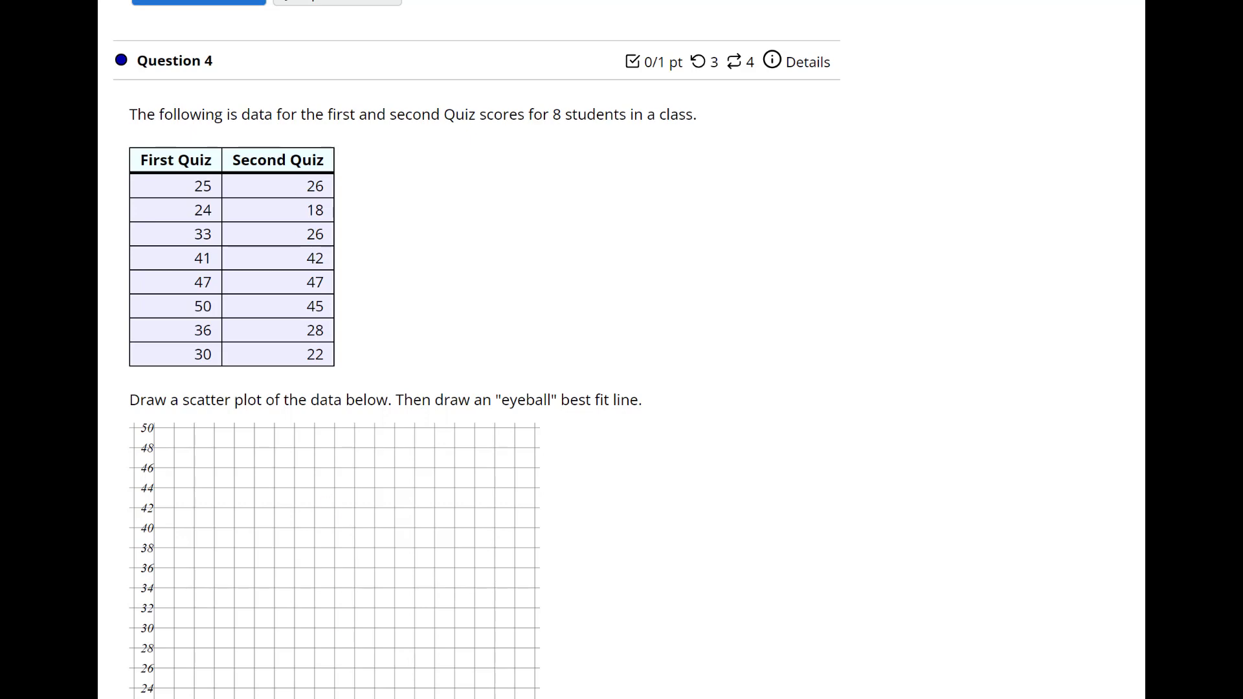
{"action": "scroll", "coordinate": [647, 693], "scroll_direction": "down", "scroll_amount": 9}
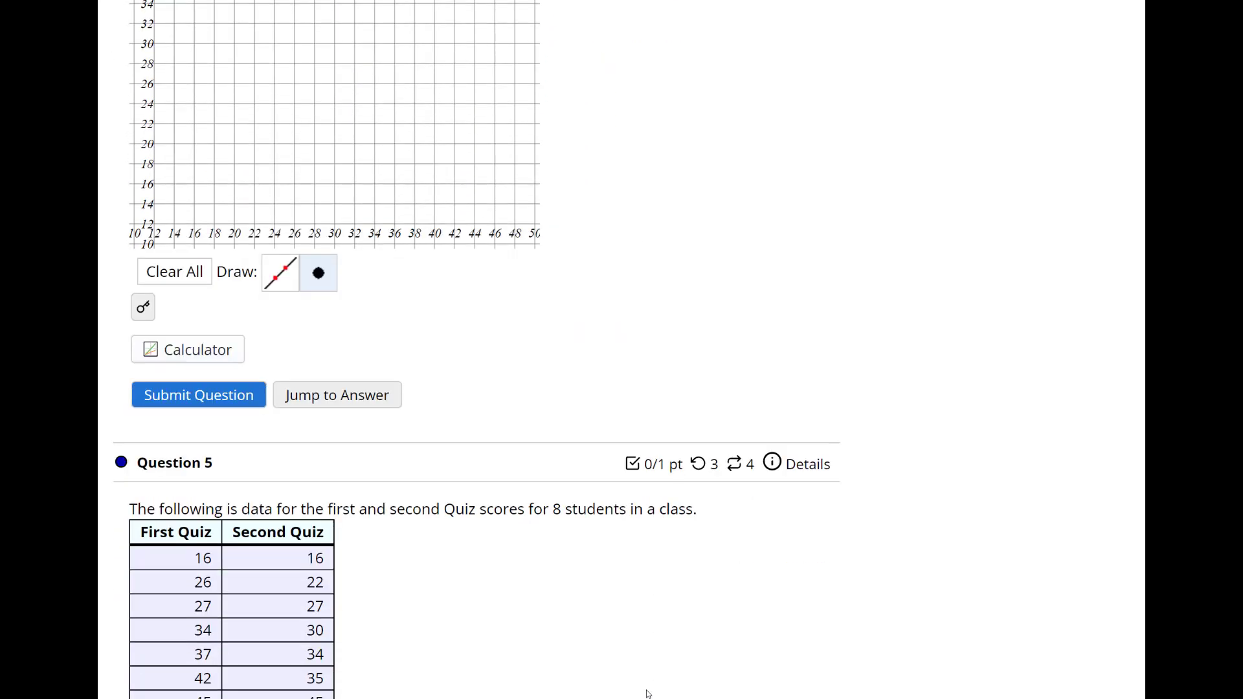
{"action": "scroll", "coordinate": [646, 694], "scroll_direction": "down", "scroll_amount": 6}
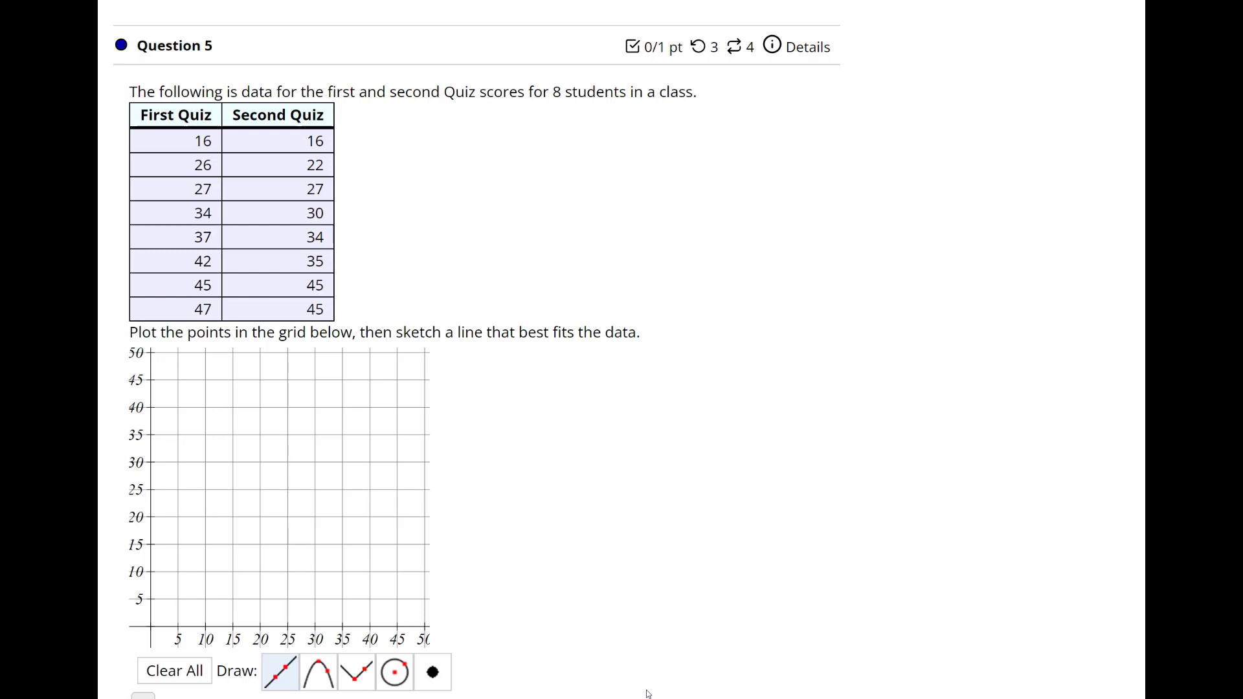
{"action": "scroll", "coordinate": [648, 693], "scroll_direction": "up", "scroll_amount": 2}
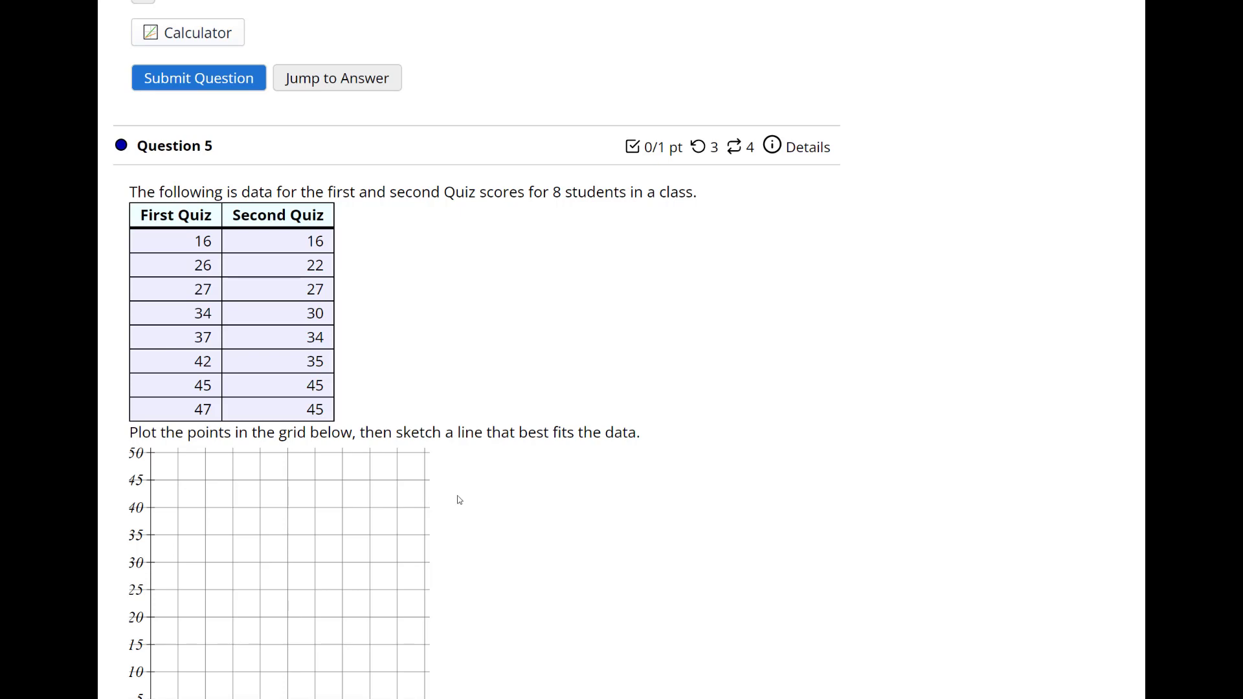
{"action": "scroll", "coordinate": [457, 499], "scroll_direction": "down", "scroll_amount": 3}
{"action": "scroll", "coordinate": [324, 662], "scroll_direction": "down", "scroll_amount": 9}
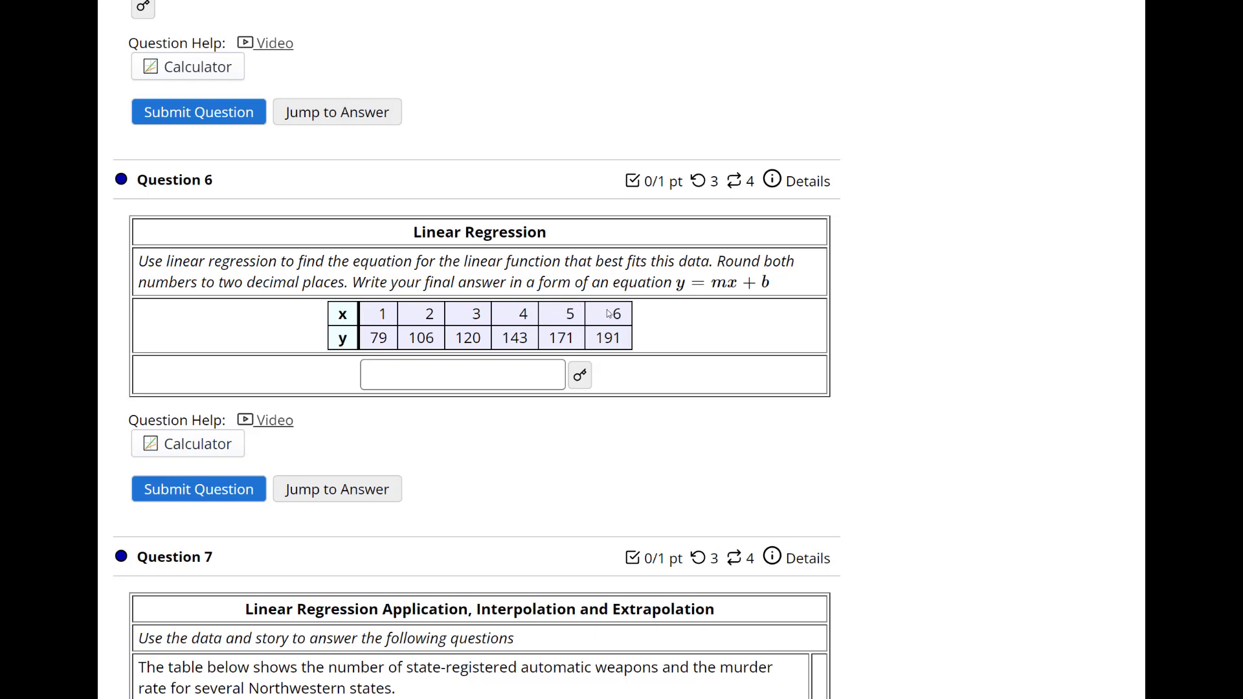
Step: Open Question 6's graphing calculator and insert a new data table
{"action": "left_click", "coordinate": [208, 446]}
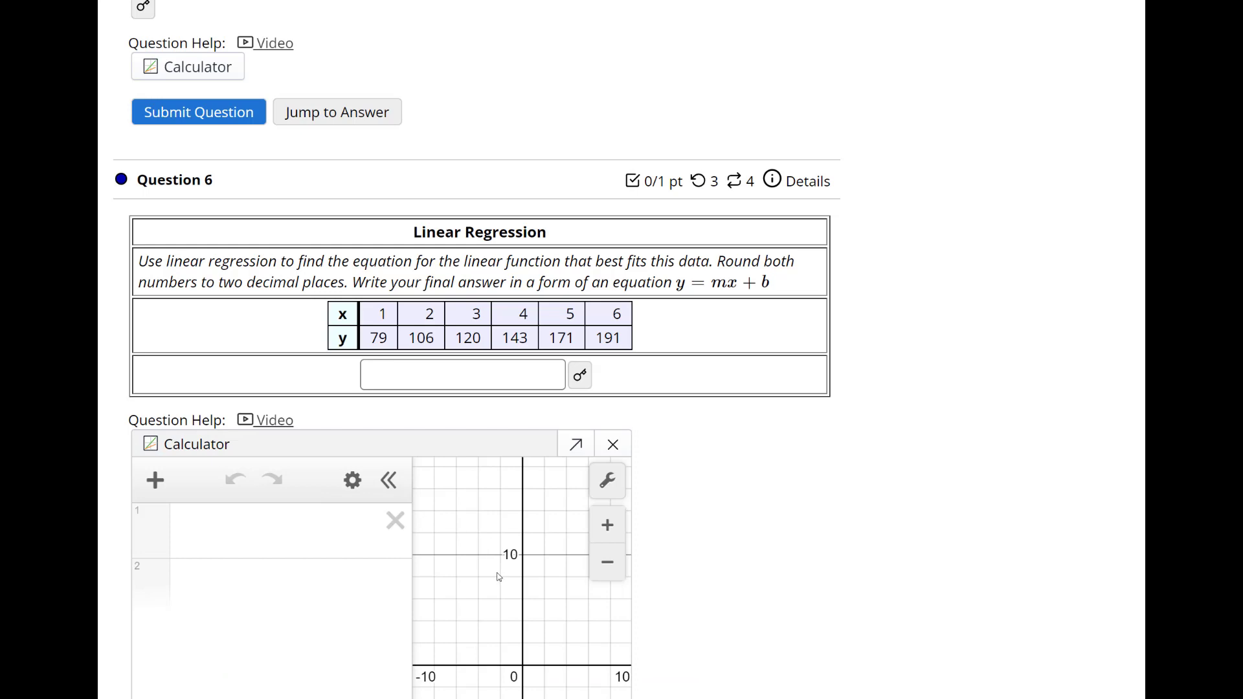
{"action": "scroll", "coordinate": [167, 537], "scroll_direction": "down", "scroll_amount": 5}
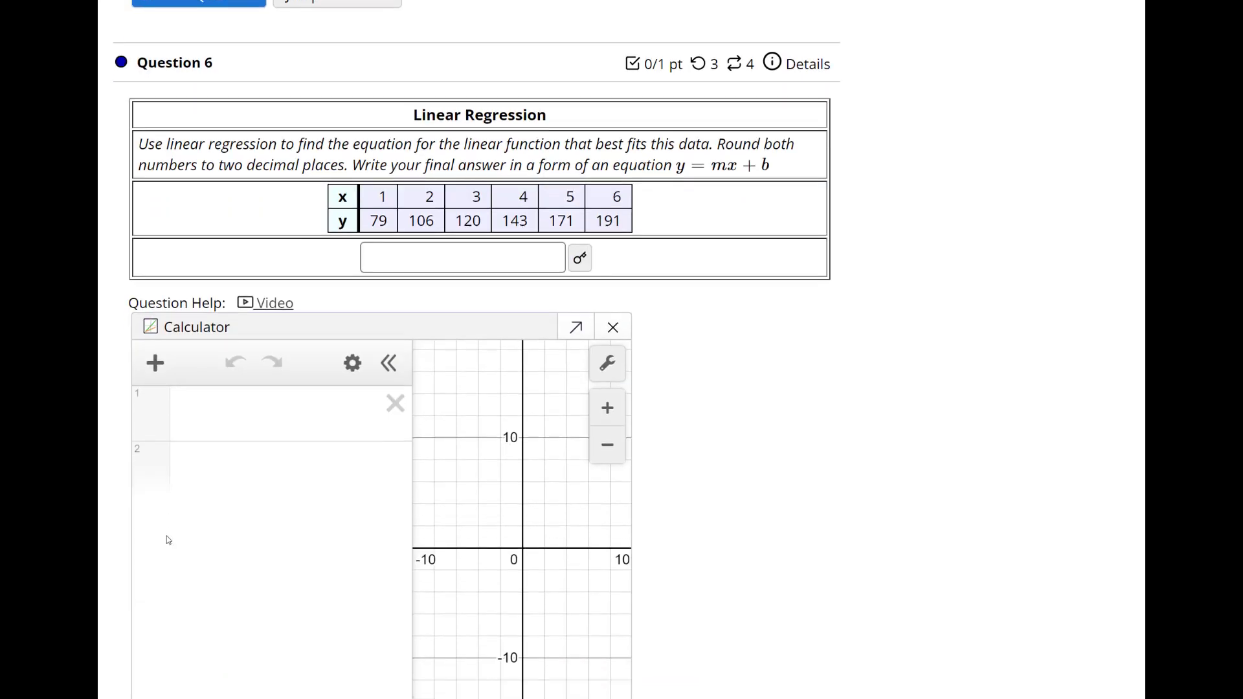
{"action": "scroll", "coordinate": [167, 541], "scroll_direction": "up", "scroll_amount": 2}
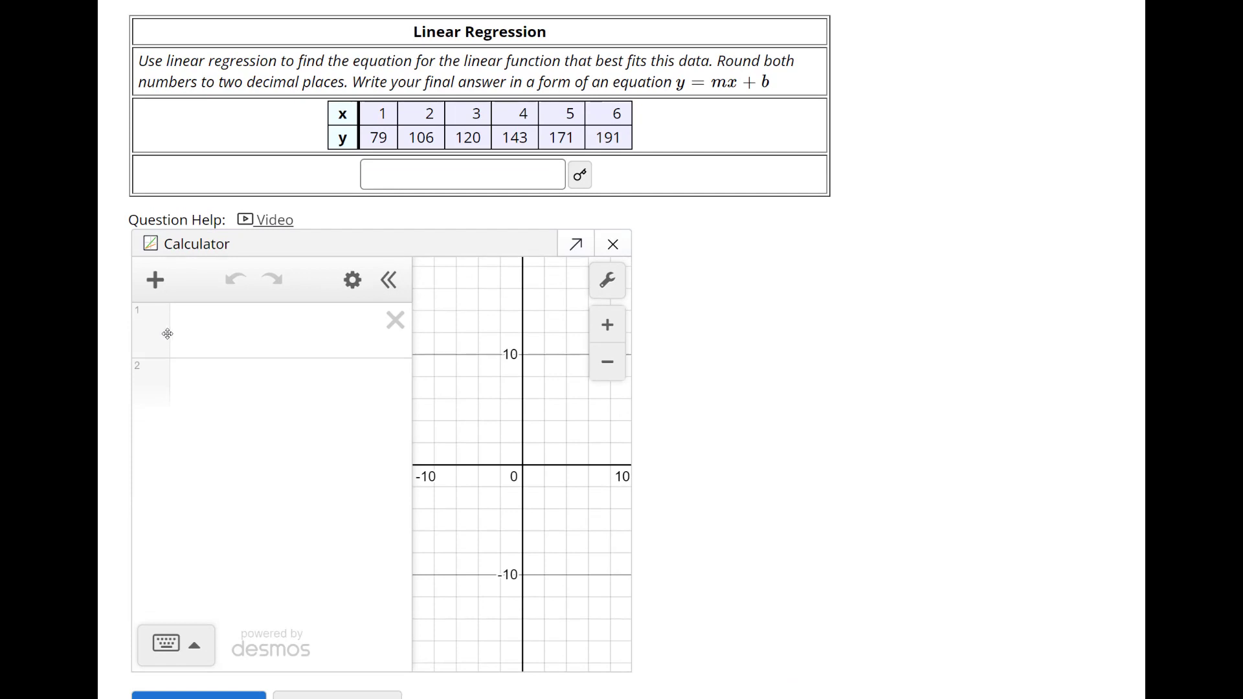
{"action": "left_click", "coordinate": [155, 302]}
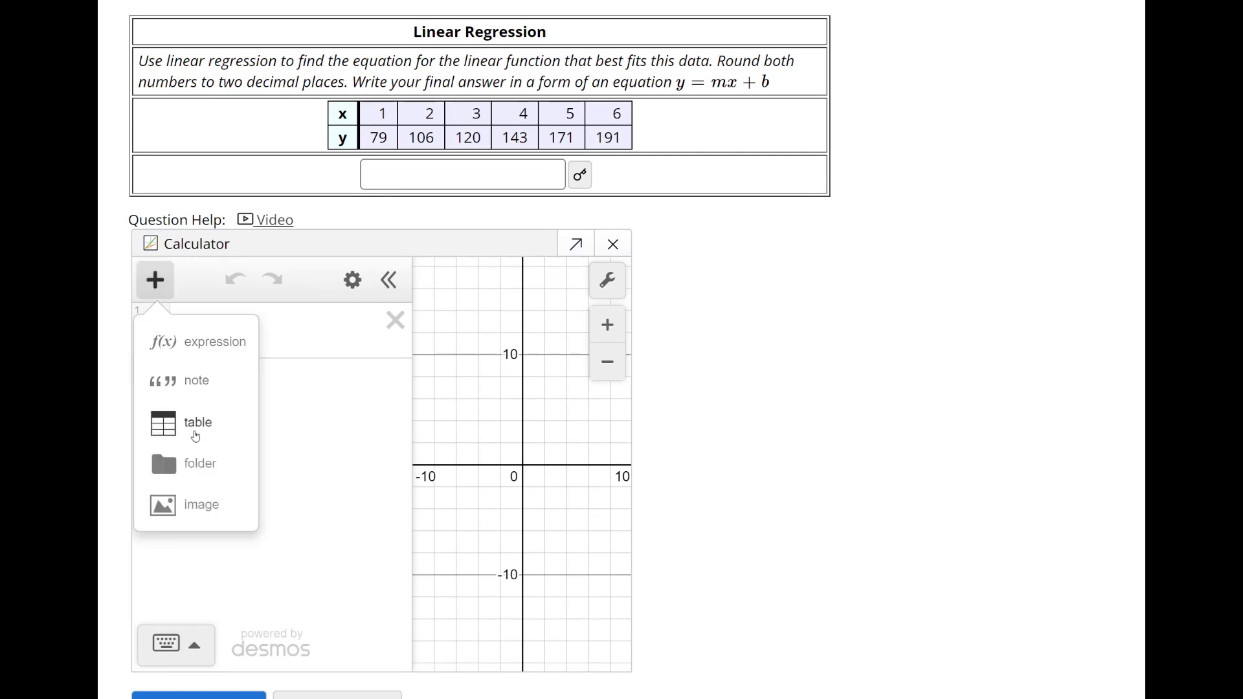
{"action": "left_click", "coordinate": [196, 424]}
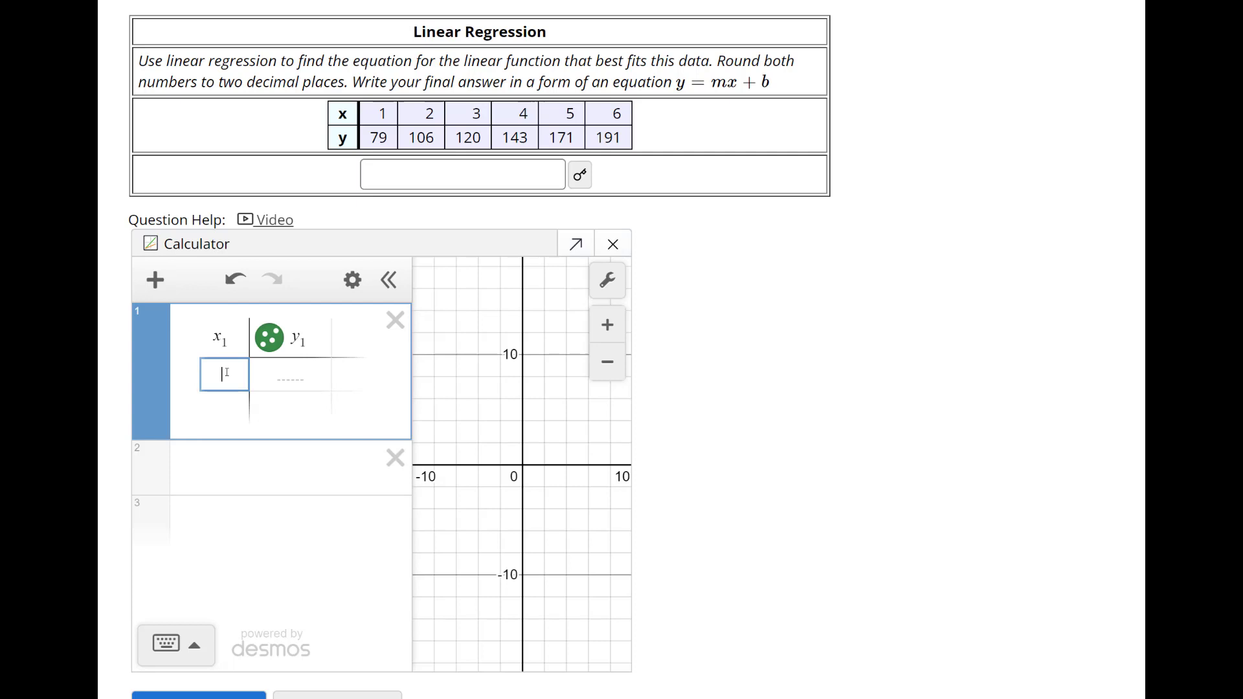
Step: Enter the first three rows of the table: (1, 79), (2, 106), (3, 120)
{"action": "type", "text": "1"}
{"action": "left_click", "coordinate": [264, 389]}
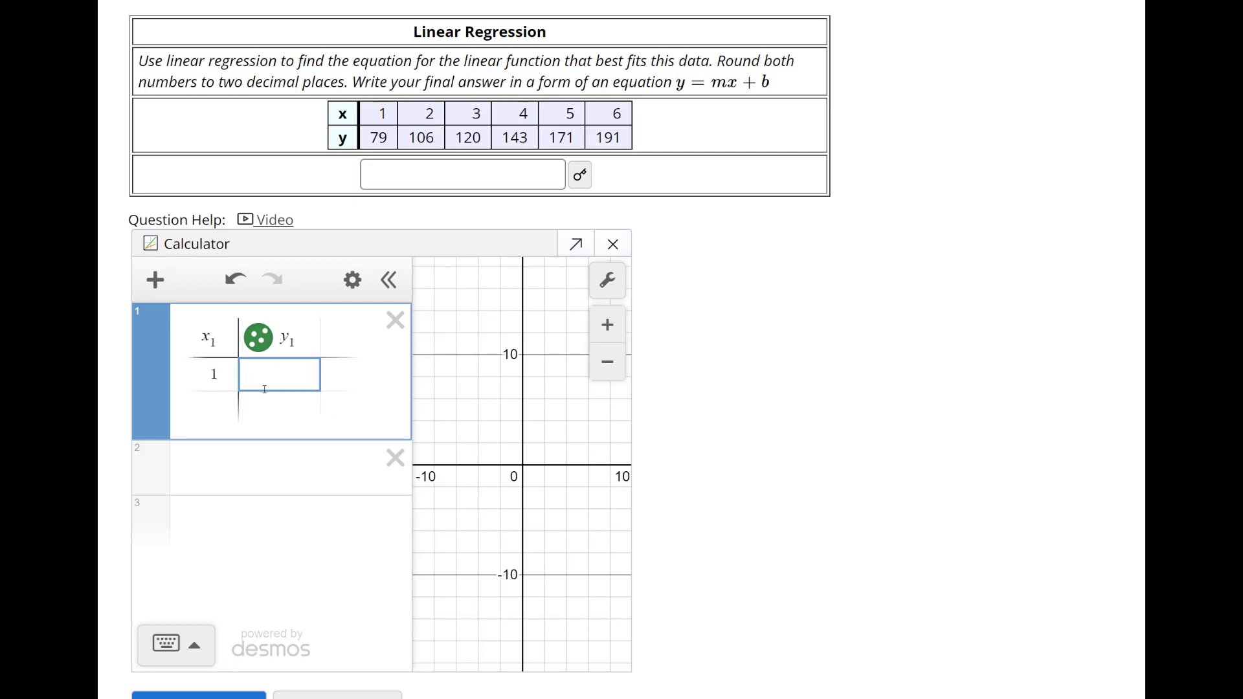
{"action": "type", "text": "79"}
{"action": "key", "text": "Return"}
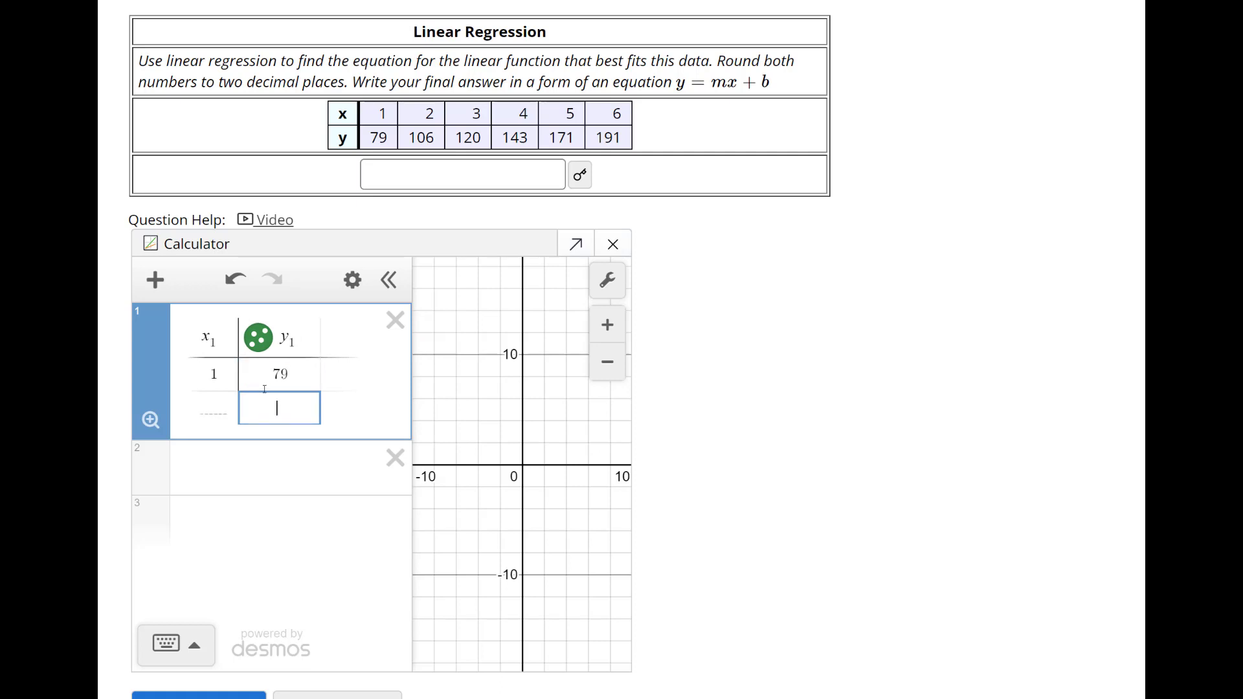
{"action": "key", "text": "Left"}
{"action": "type", "text": "2"}
{"action": "key", "text": "Right"}
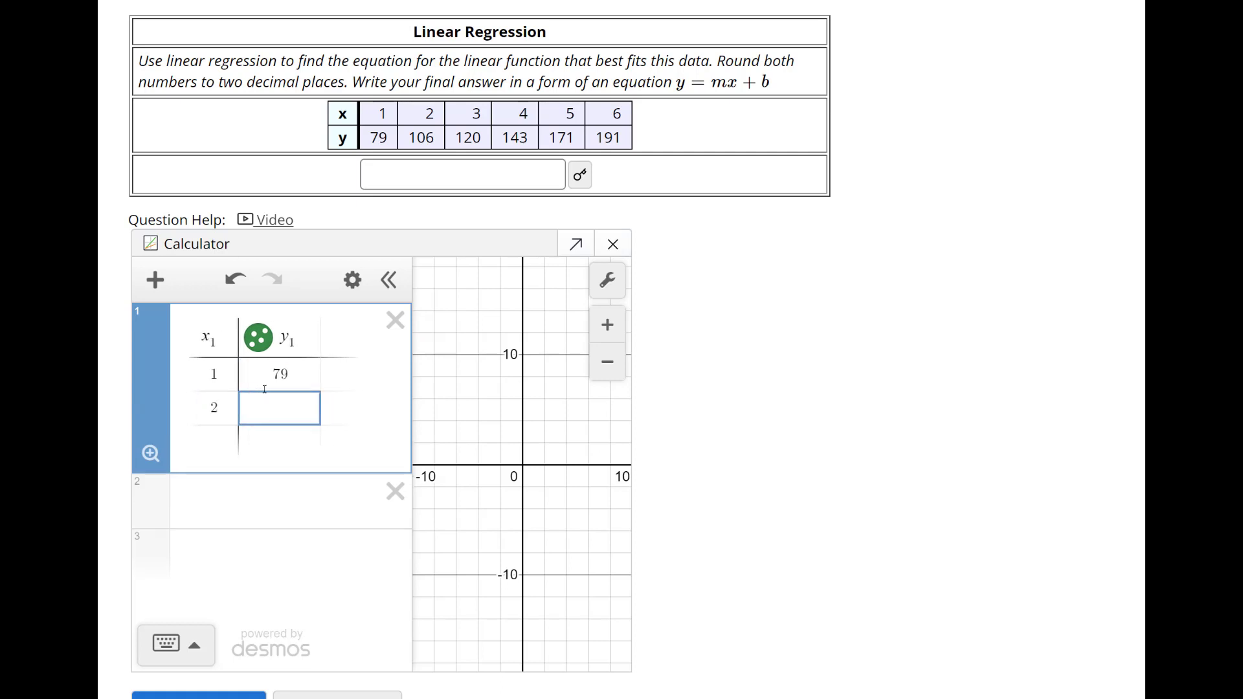
{"action": "type", "text": "106"}
{"action": "key", "text": "Return"}
{"action": "key", "text": "Left"}
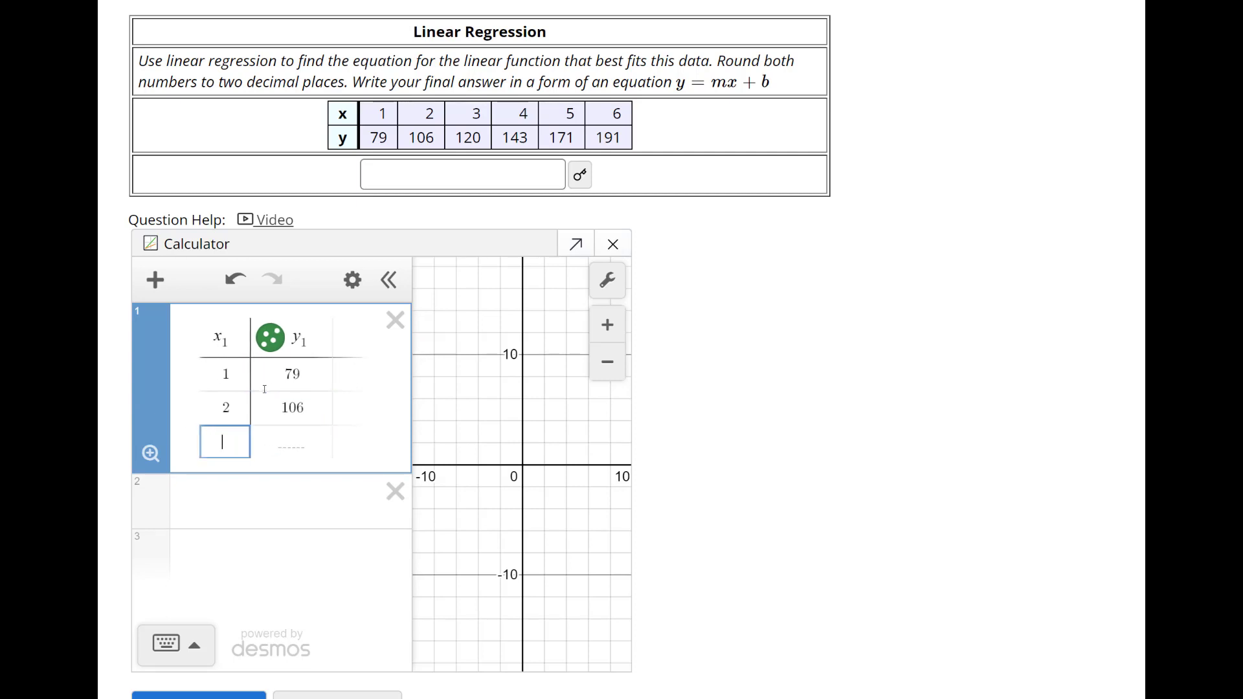
{"action": "type", "text": "3"}
{"action": "key", "text": "Right"}
{"action": "type", "text": "120"}
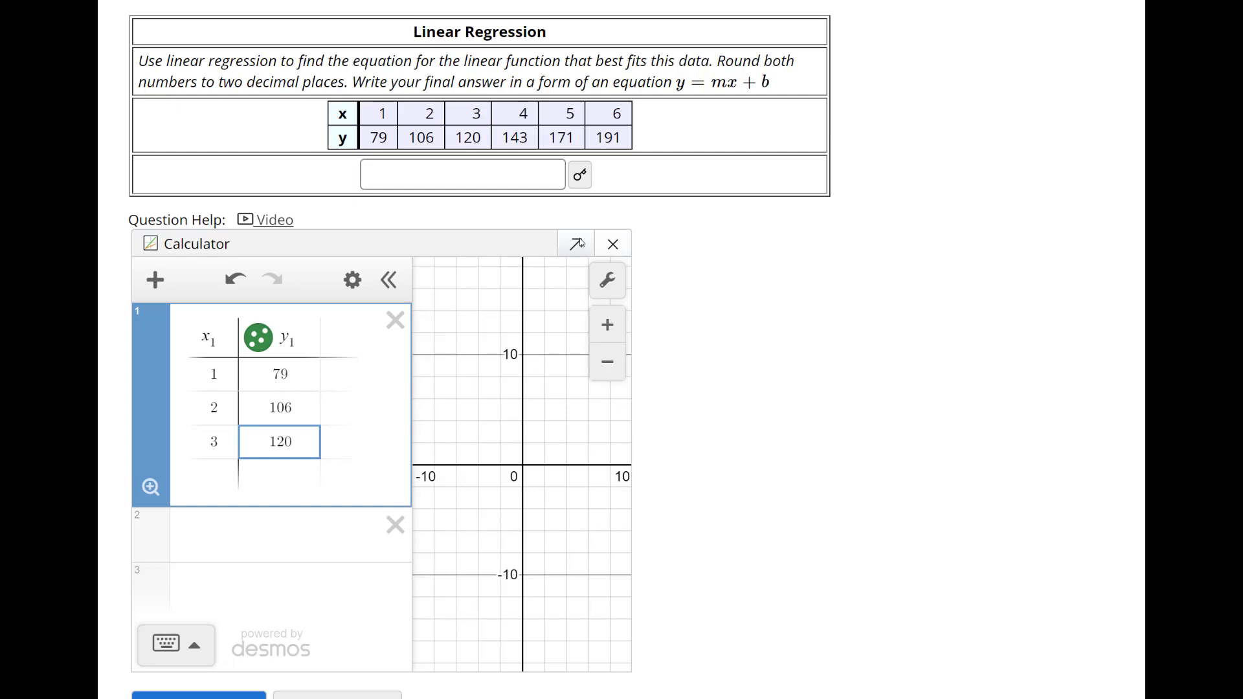
Step: Enter the remaining rows (4, 143), (5, 171) and (6, 191), correcting the mistyped 13
{"action": "left_click", "coordinate": [216, 472]}
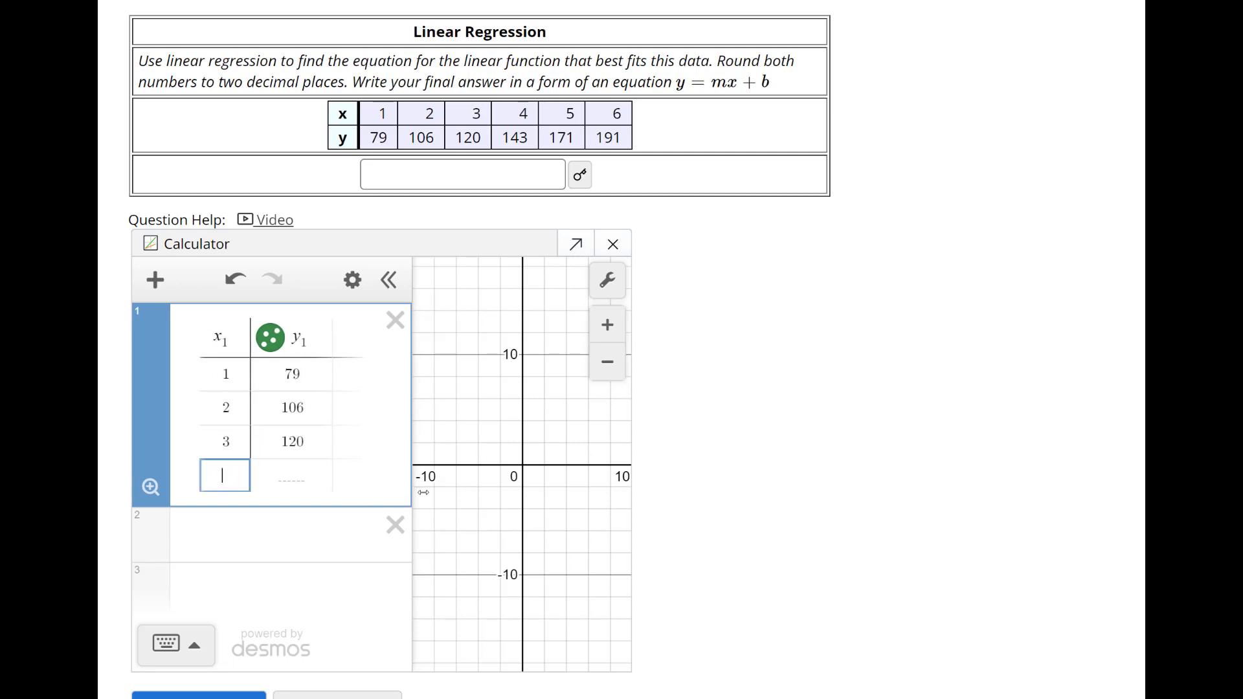
{"action": "type", "text": "4"}
{"action": "key", "text": "Right"}
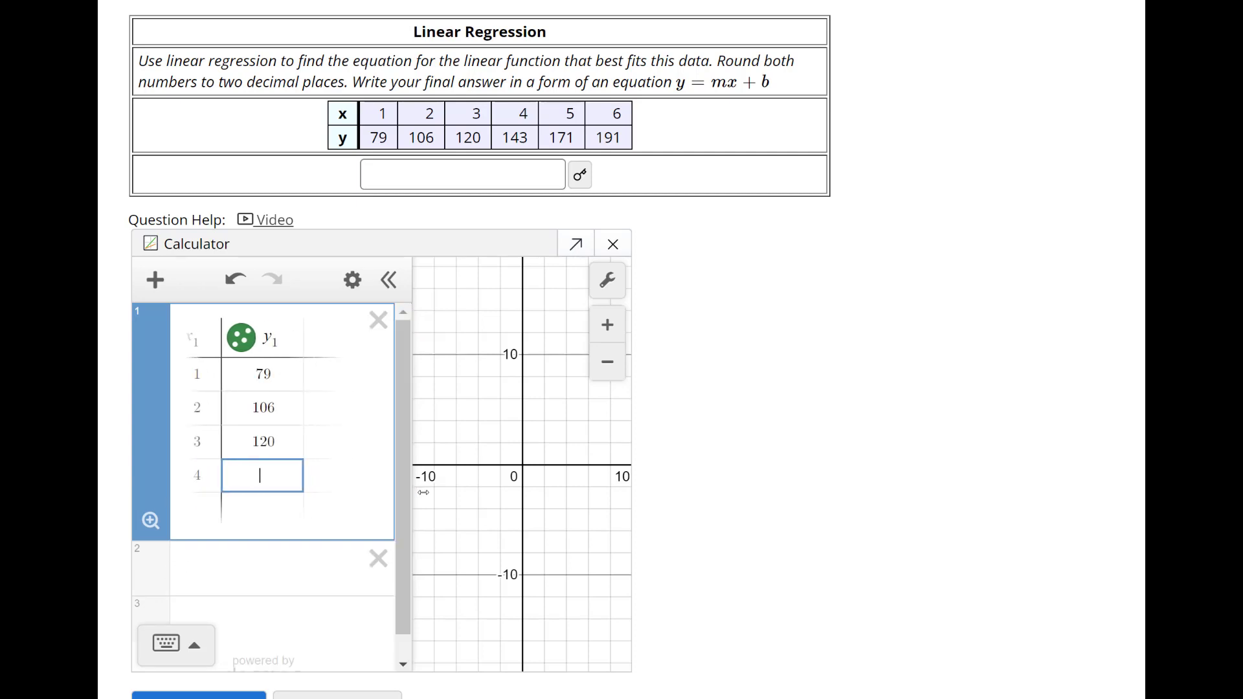
{"action": "type", "text": "143"}
{"action": "key", "text": "Return"}
{"action": "key", "text": "Left"}
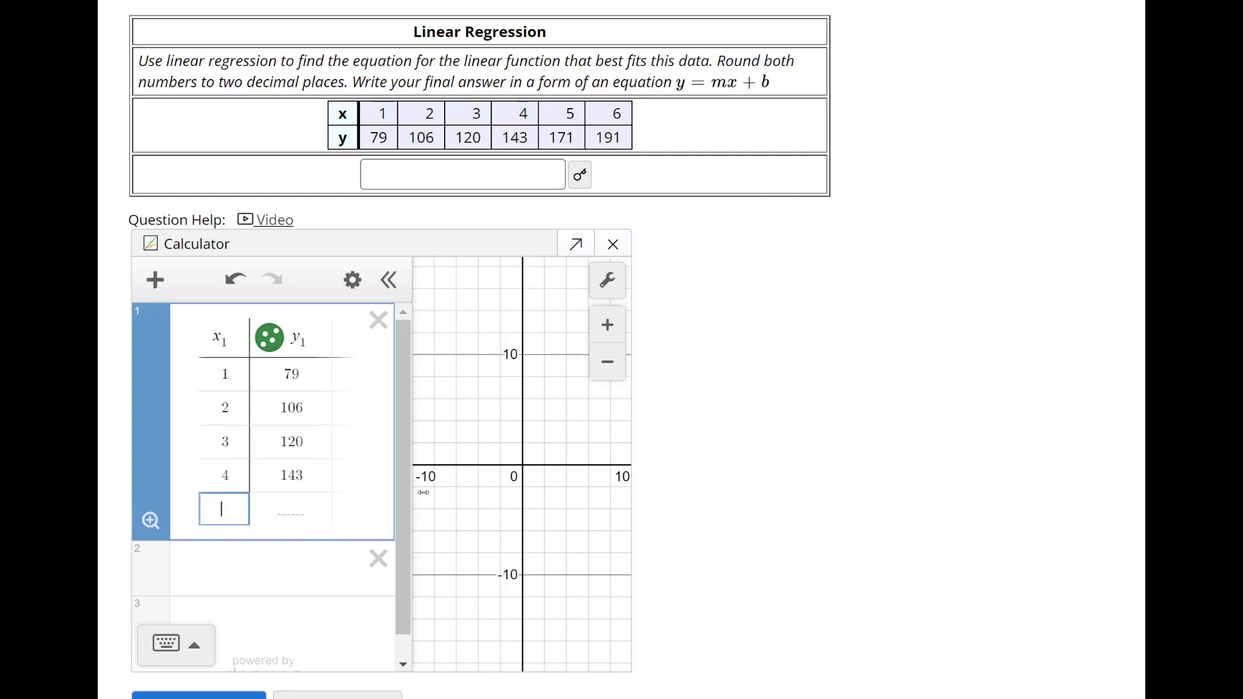
{"action": "type", "text": "5"}
{"action": "key", "text": "Right"}
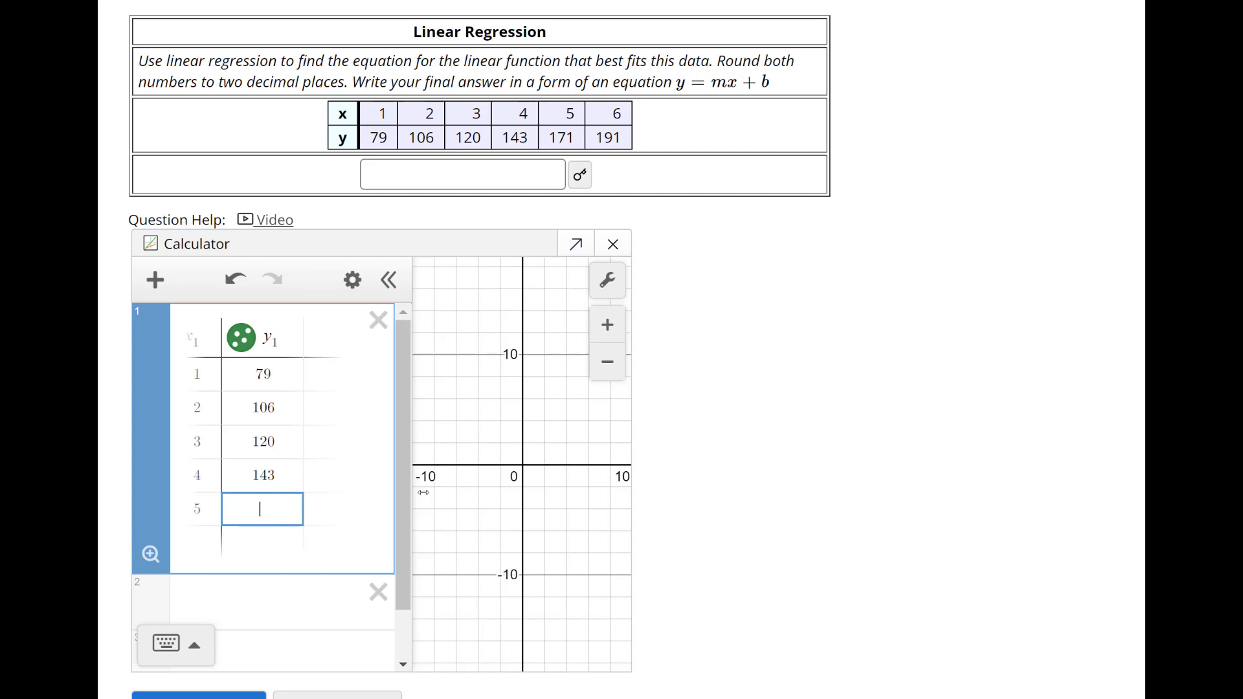
{"action": "type", "text": "171"}
{"action": "key", "text": "Return"}
{"action": "key", "text": "Left"}
{"action": "type", "text": "6"}
{"action": "key", "text": "Right"}
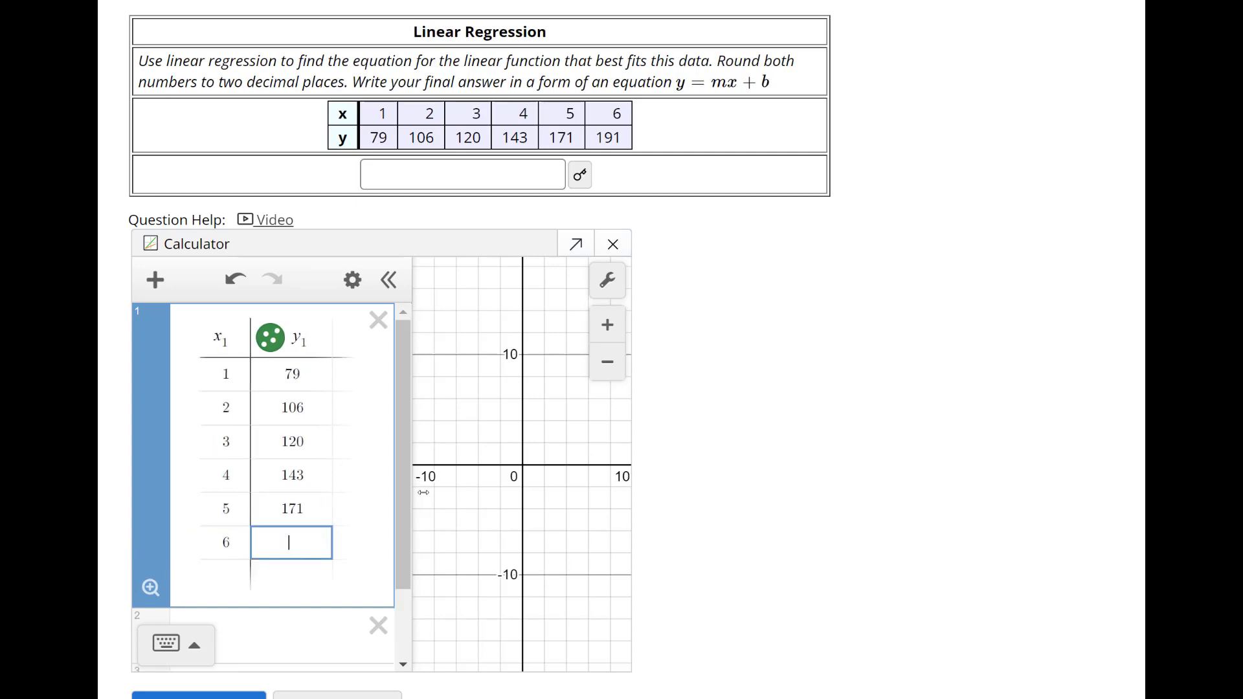
{"action": "type", "text": "191"}
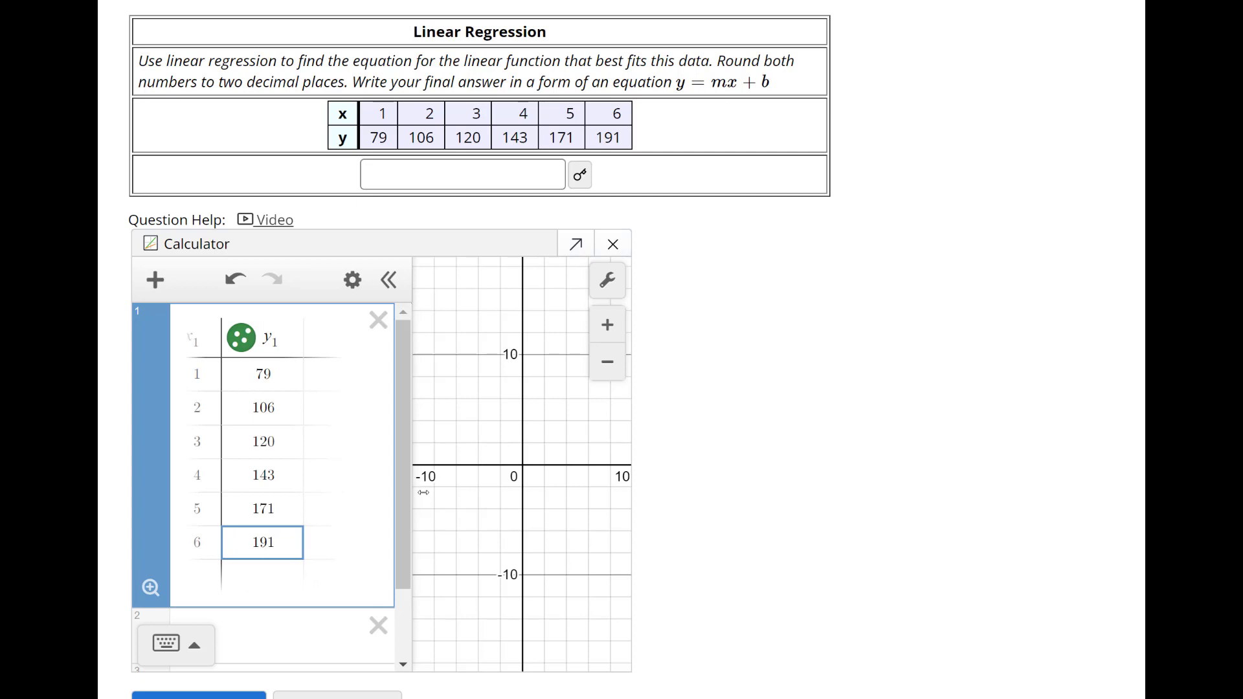
{"action": "key", "text": "Return"}
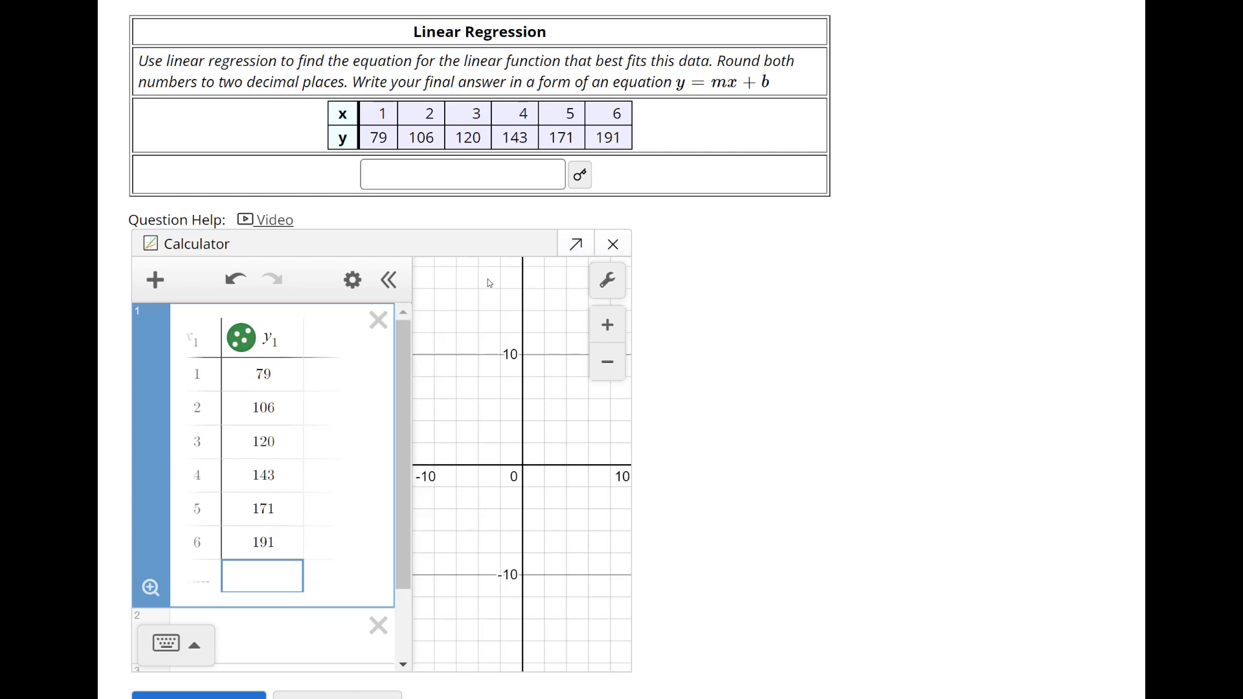
Step: Pop the calculator into a larger window higher on the page and zoom/pan to the data points
{"action": "left_click", "coordinate": [576, 245]}
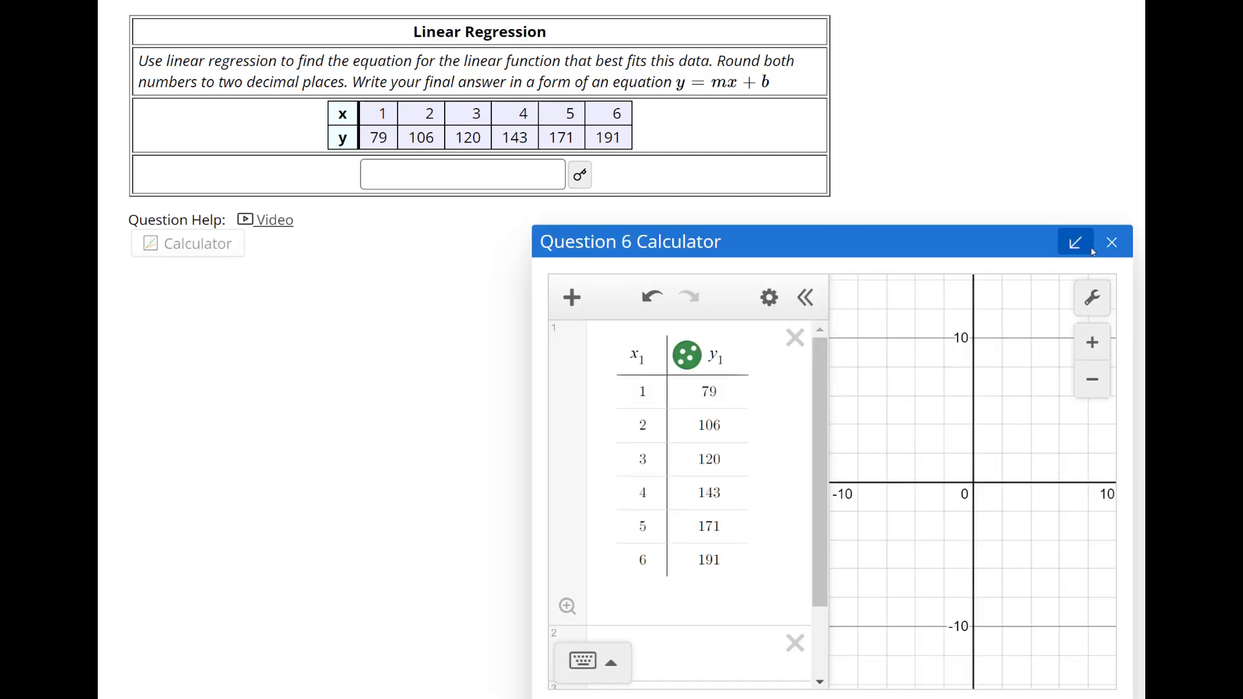
{"action": "left_click_drag", "start_coordinate": [1016, 239], "coordinate": [1014, 127]}
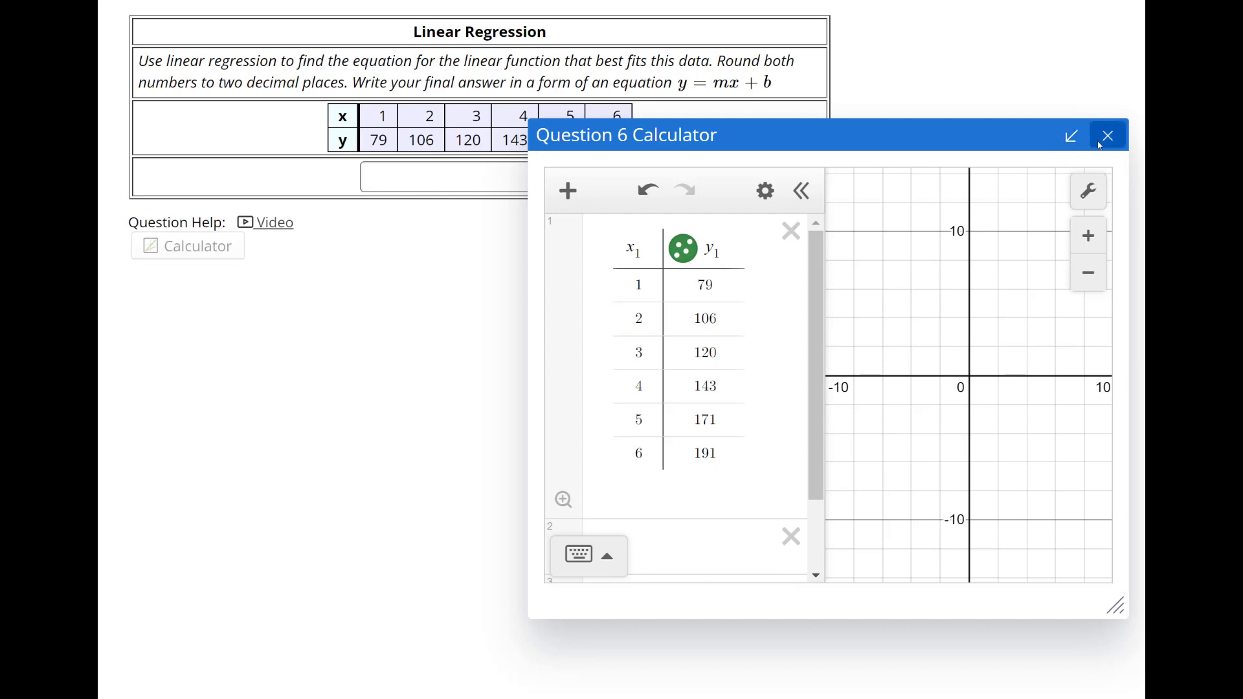
{"action": "left_click", "coordinate": [1090, 237]}
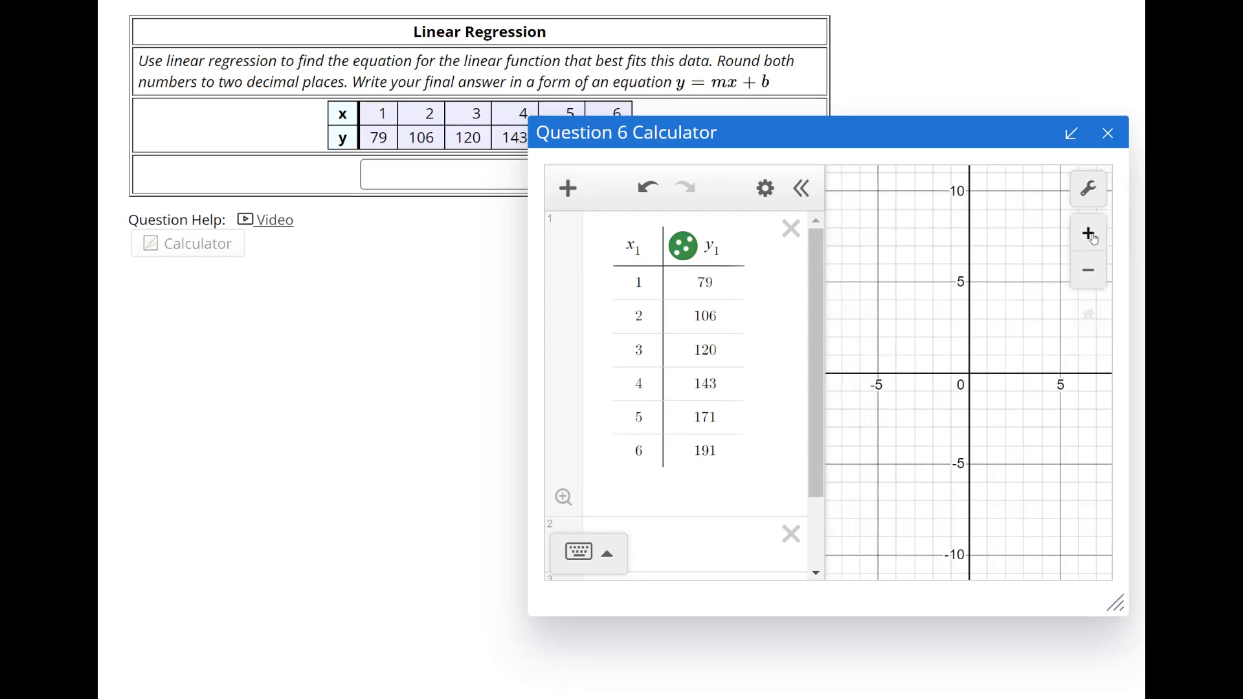
{"action": "left_click", "coordinate": [1094, 276]}
{"action": "left_click", "coordinate": [1092, 274]}
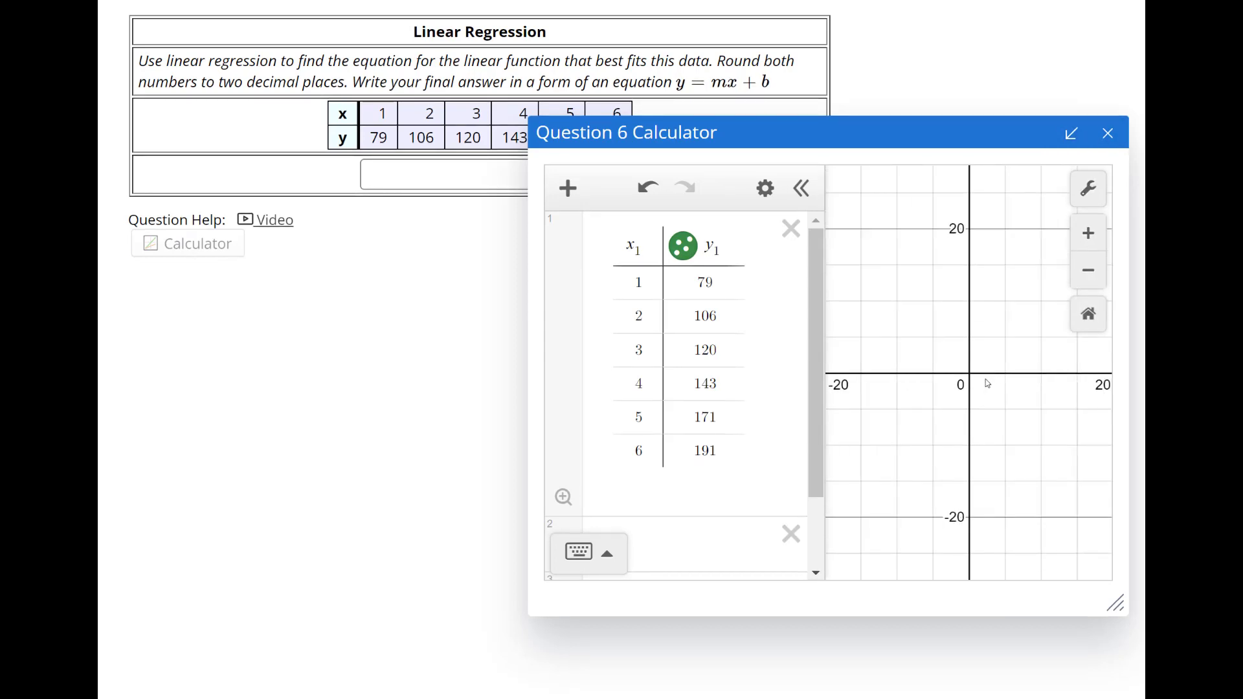
{"action": "left_click_drag", "start_coordinate": [987, 383], "coordinate": [866, 571]}
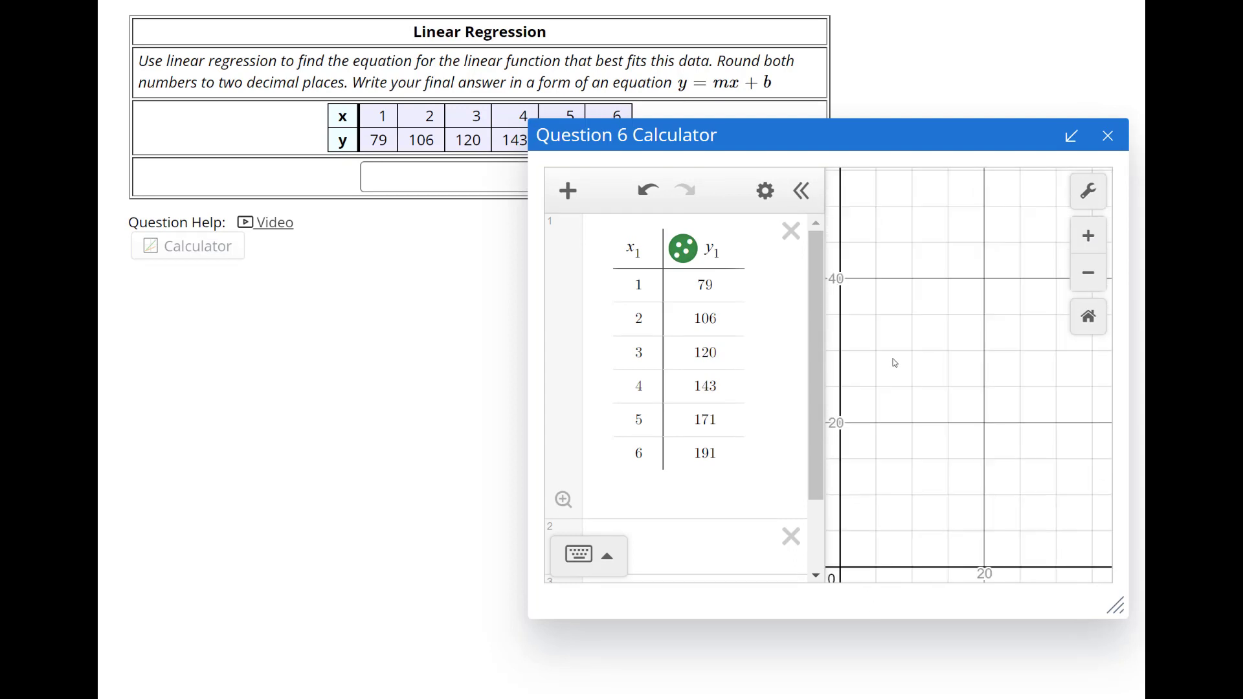
{"action": "scroll", "coordinate": [894, 362], "scroll_direction": "down", "scroll_amount": 3}
{"action": "scroll", "coordinate": [891, 360], "scroll_direction": "down", "scroll_amount": 1}
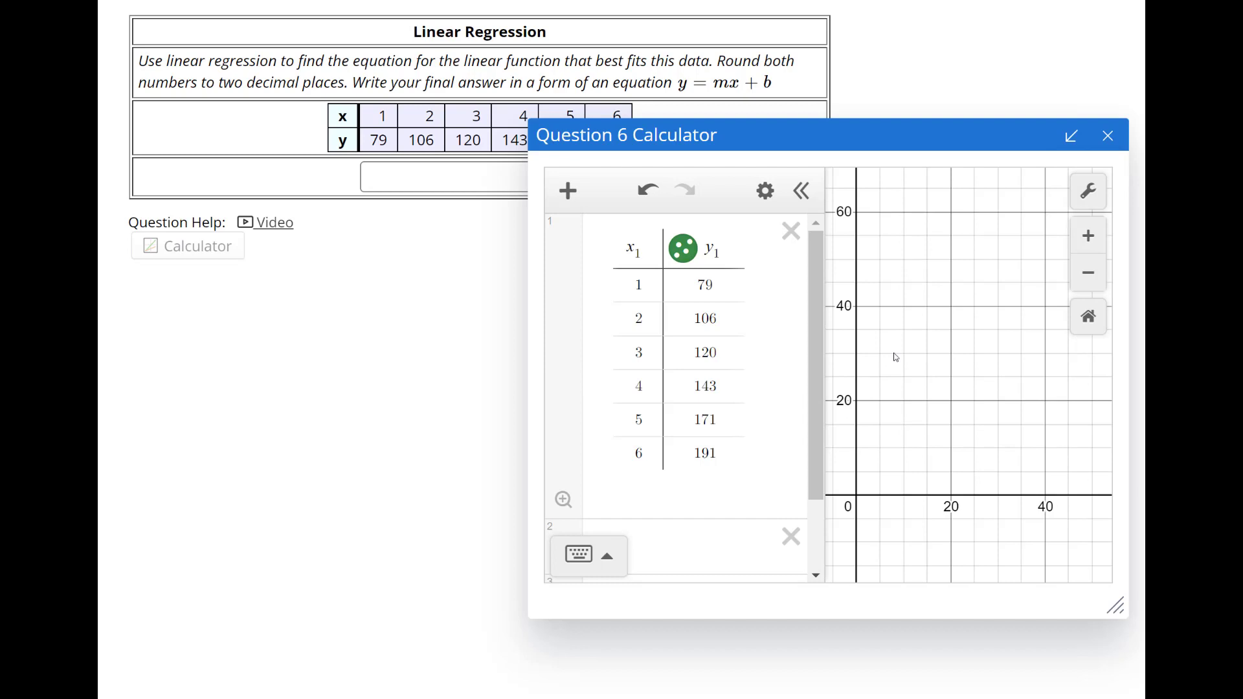
{"action": "left_click_drag", "start_coordinate": [932, 336], "coordinate": [939, 551]}
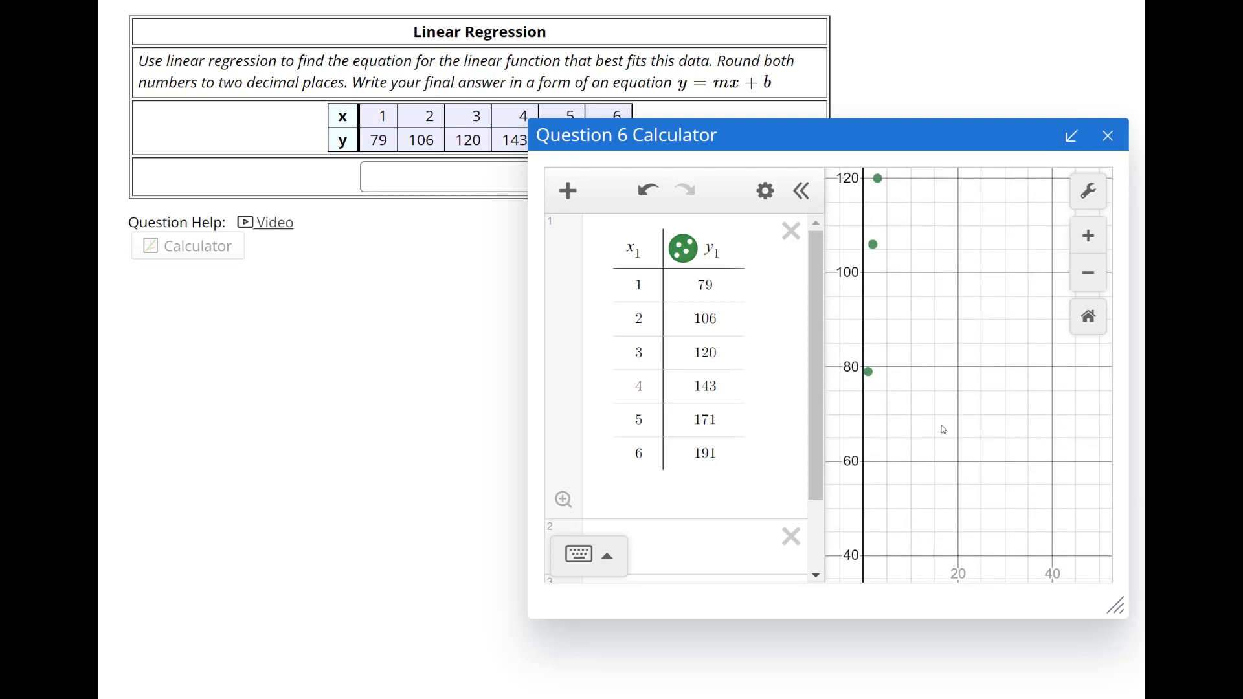
{"action": "mouse_move", "coordinate": [954, 318]}
{"action": "left_mouse_down"}
{"action": "mouse_move", "coordinate": [962, 532]}
{"action": "mouse_move", "coordinate": [957, 334]}
{"action": "left_mouse_up"}
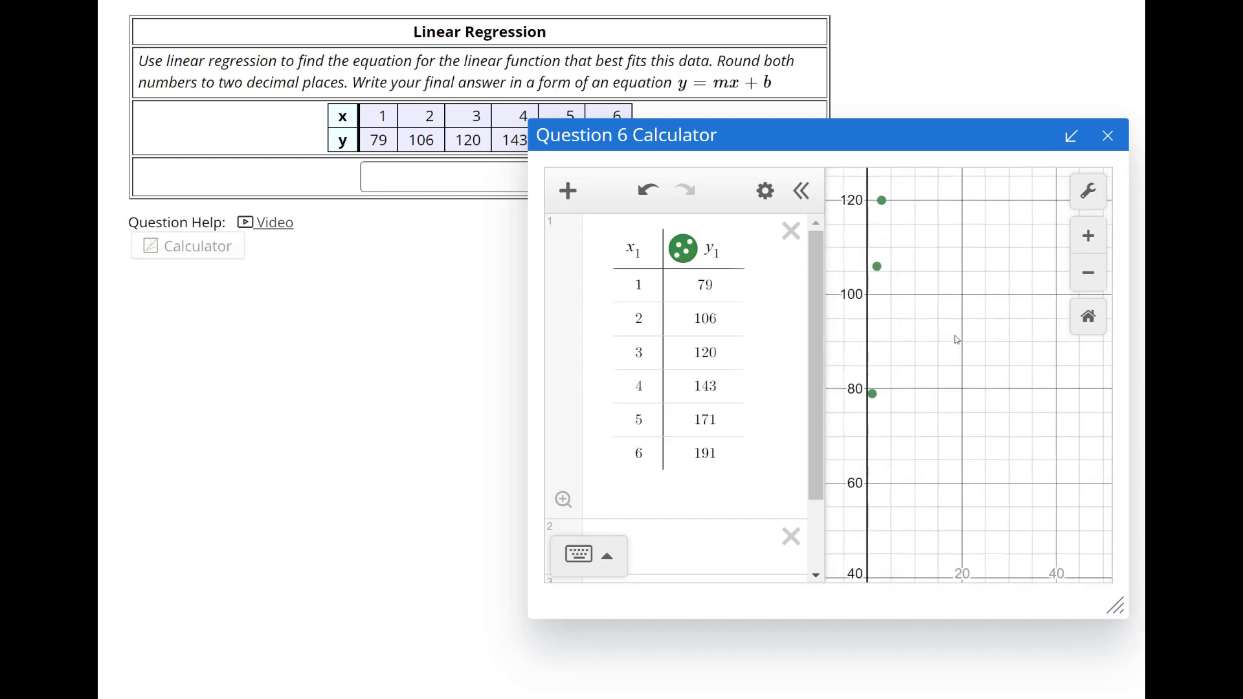
Step: Set the graph's x-axis range to 0–7 in the graph settings
{"action": "left_click", "coordinate": [1089, 190]}
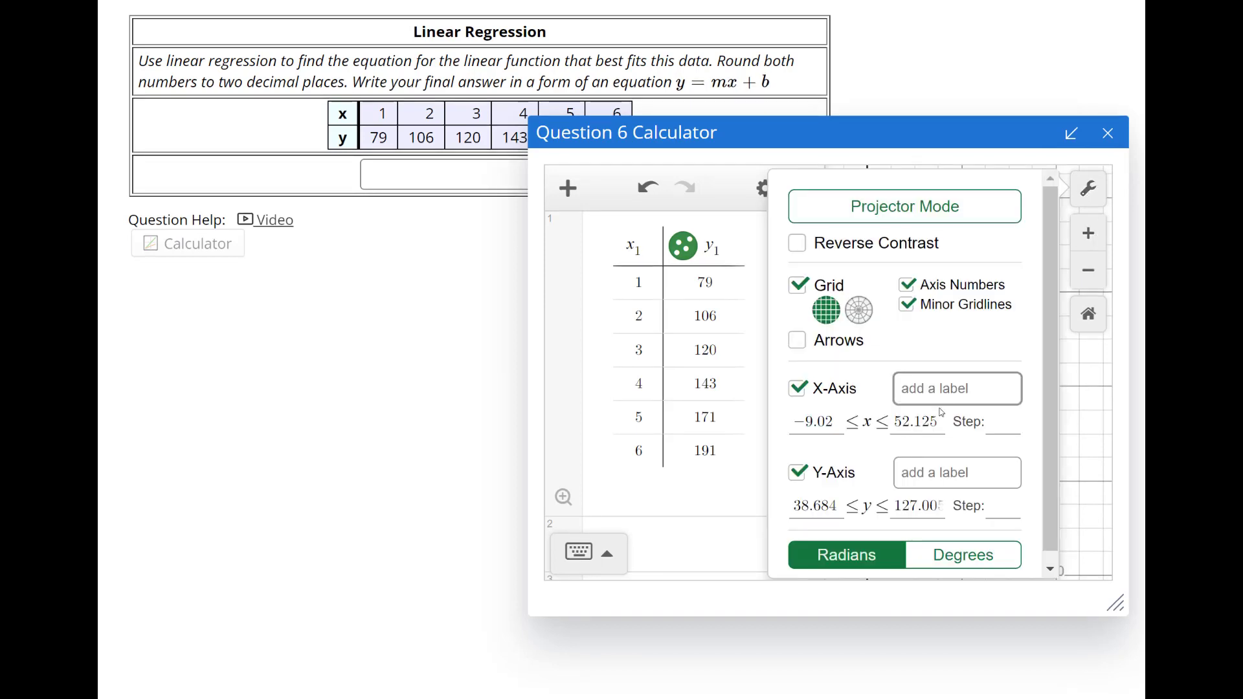
{"action": "left_click_drag", "start_coordinate": [814, 421], "coordinate": [783, 425]}
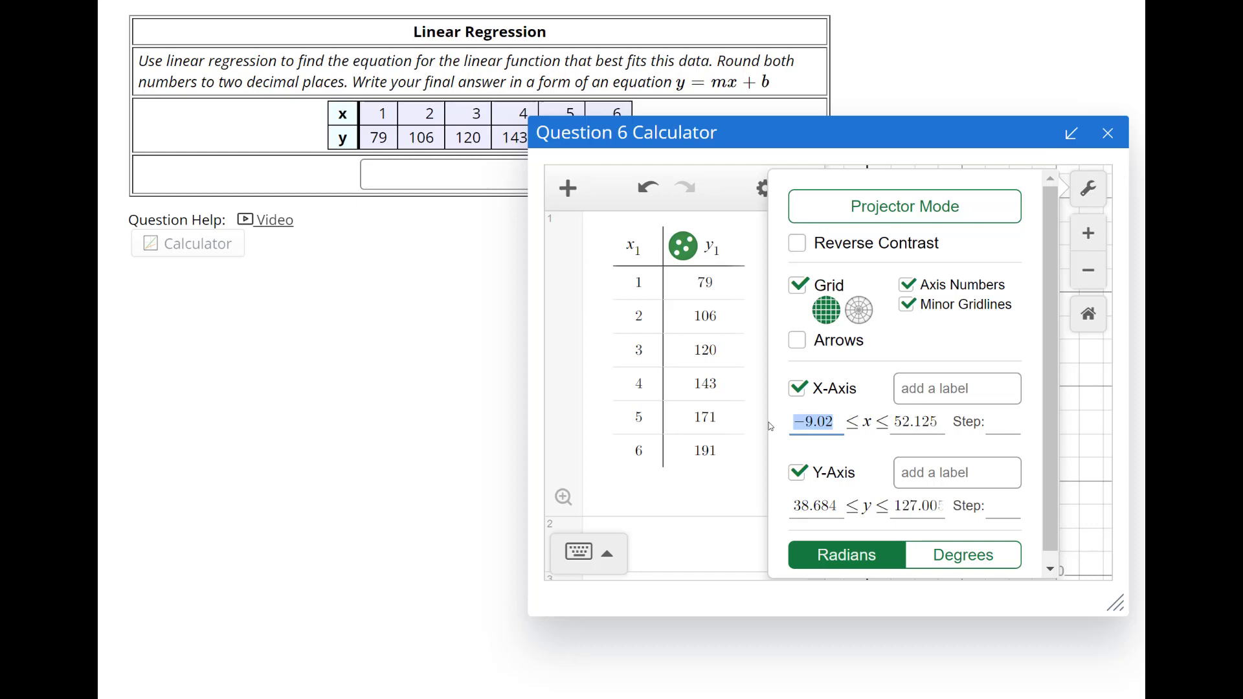
{"action": "type", "text": "0"}
{"action": "left_click_drag", "start_coordinate": [914, 422], "coordinate": [875, 427]}
{"action": "type", "text": "7"}
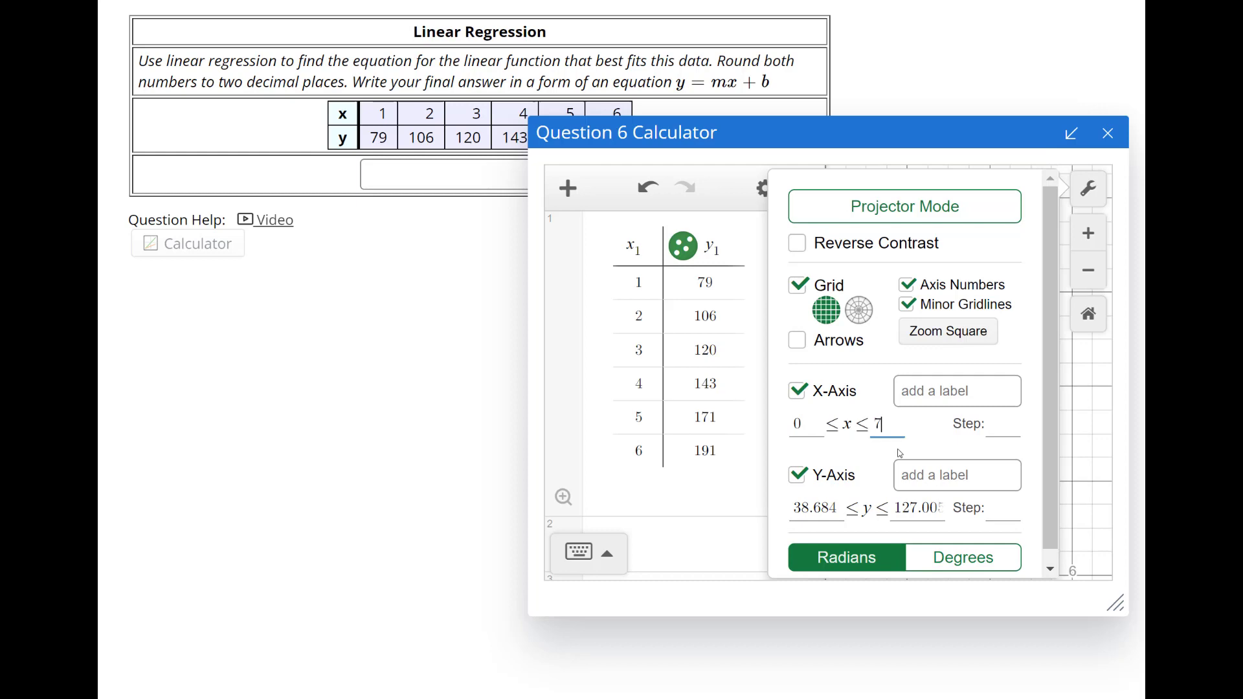
Step: Set the y-axis range to 0–200 and close the settings to view the points
{"action": "left_click_drag", "start_coordinate": [838, 506], "coordinate": [793, 508]}
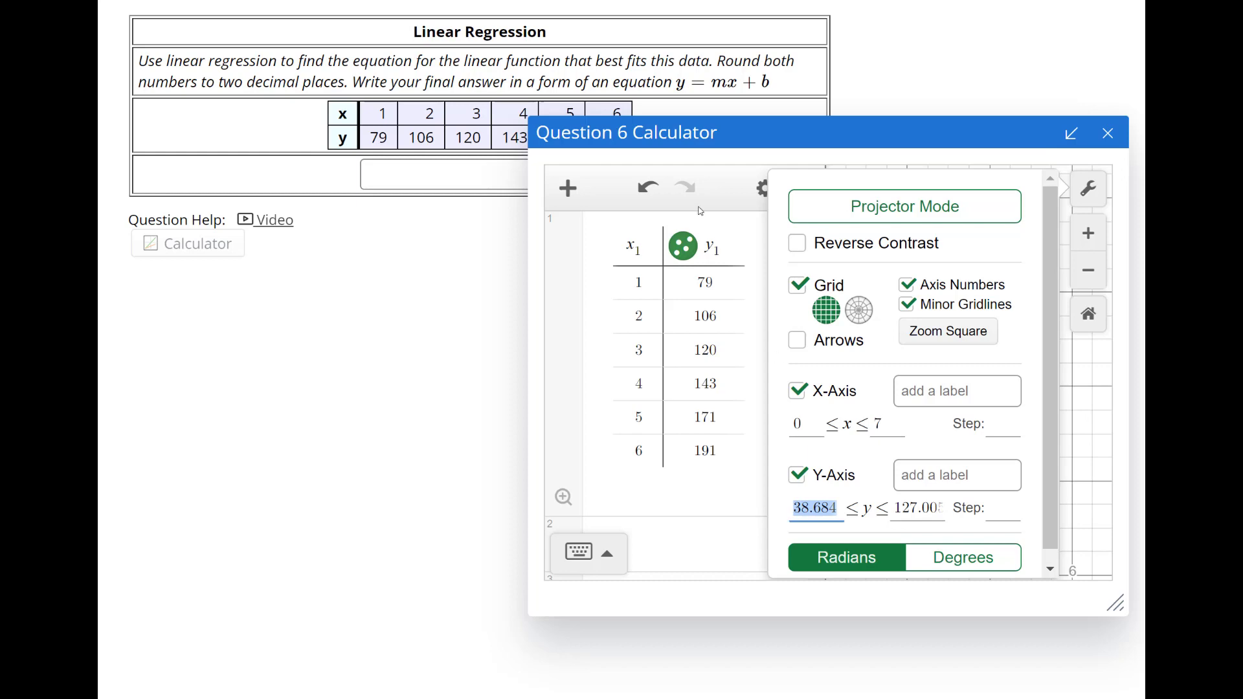
{"action": "left_click", "coordinate": [962, 177]}
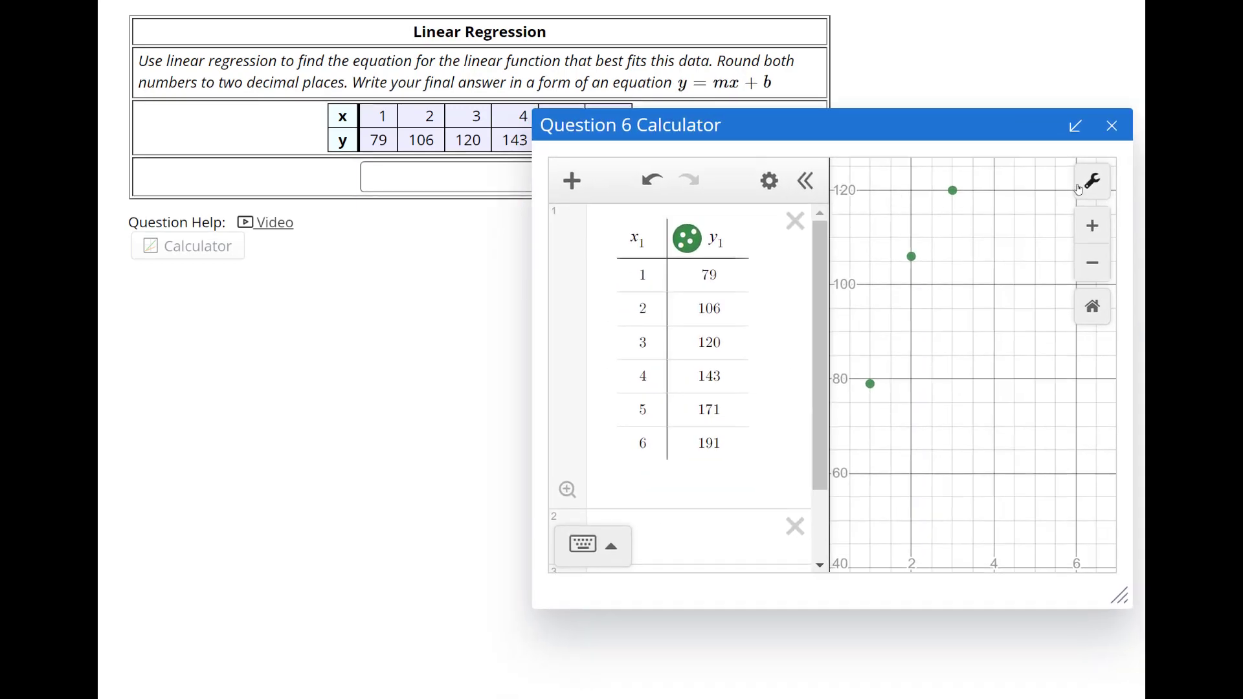
{"action": "left_click", "coordinate": [1092, 180]}
{"action": "left_click_drag", "start_coordinate": [843, 499], "coordinate": [797, 505]}
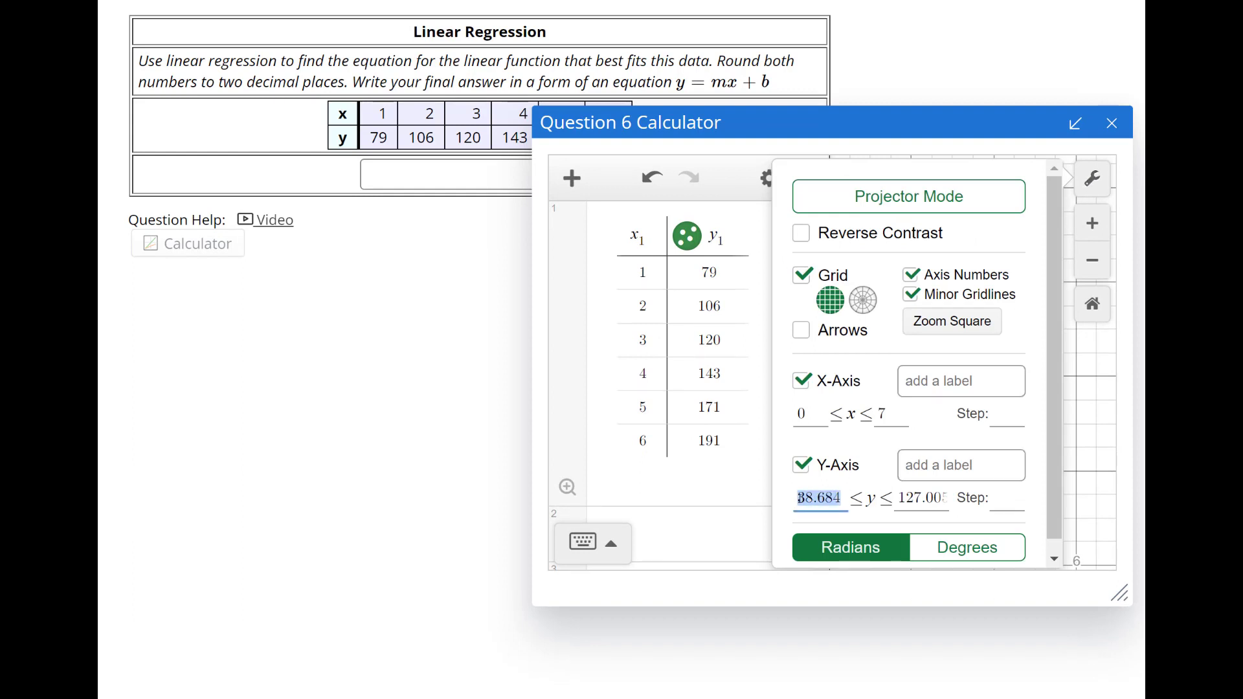
{"action": "type", "text": "0"}
{"action": "left_click", "coordinate": [913, 495]}
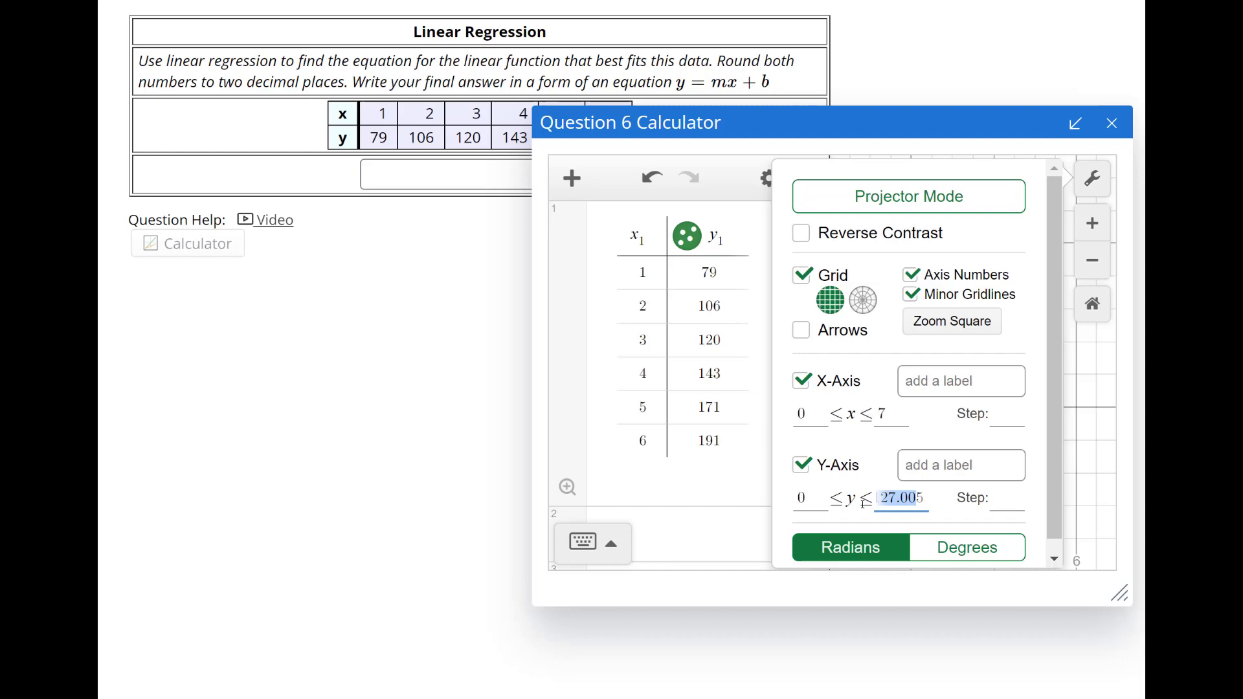
{"action": "left_click_drag", "start_coordinate": [865, 502], "coordinate": [867, 500]}
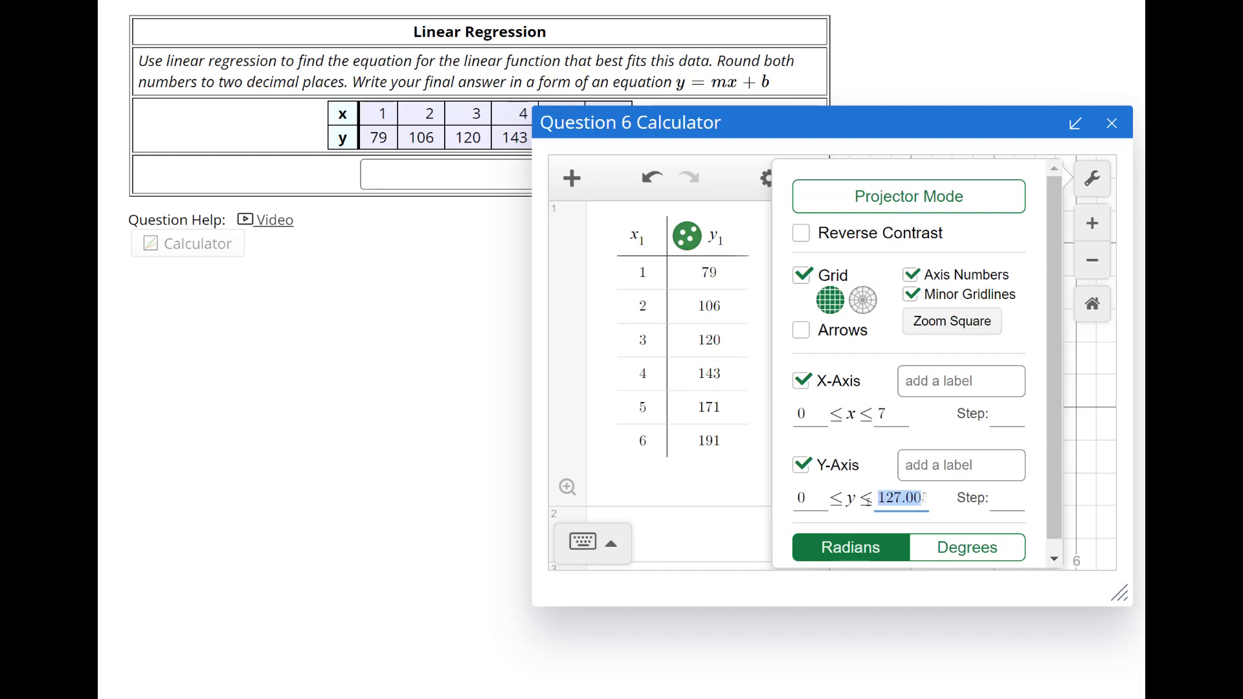
{"action": "type", "text": "200"}
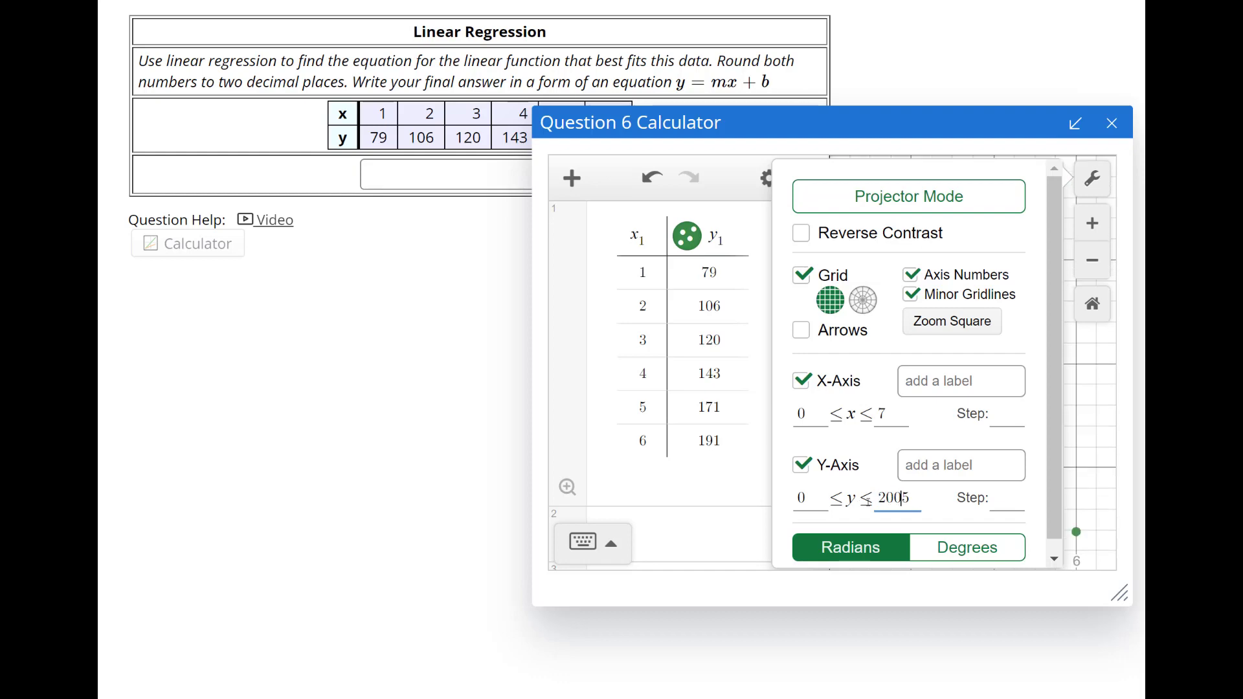
{"action": "key", "text": "Delete"}
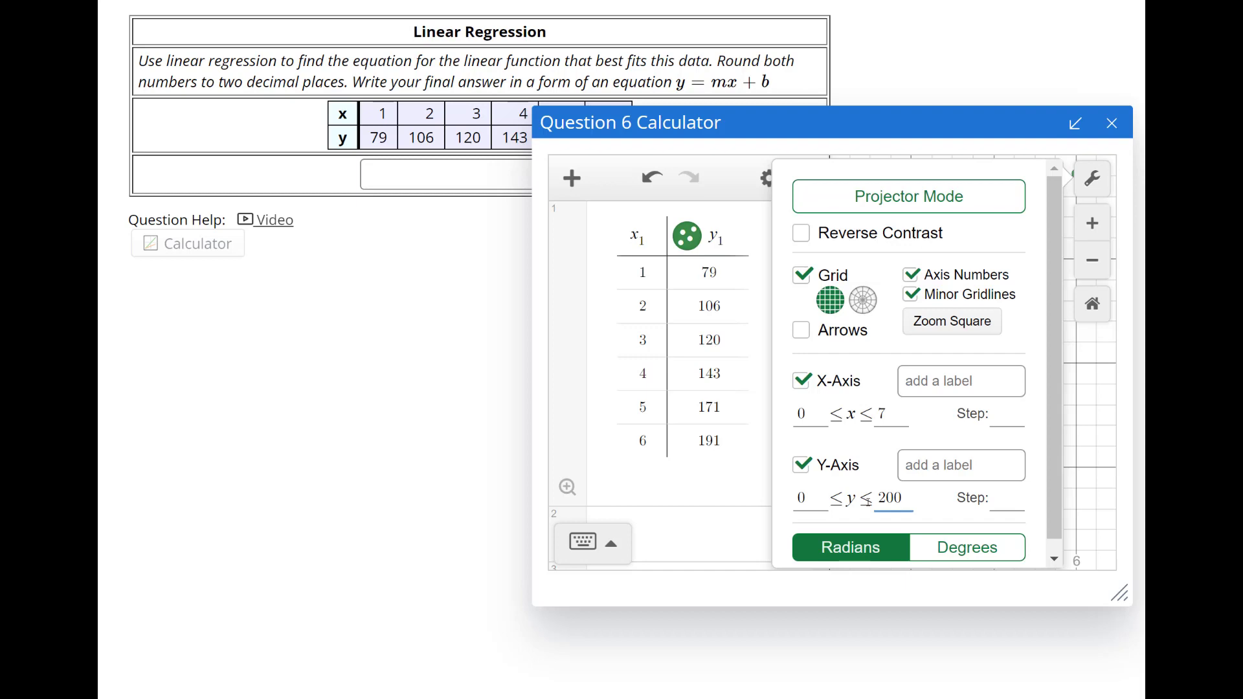
{"action": "left_click", "coordinate": [1110, 461]}
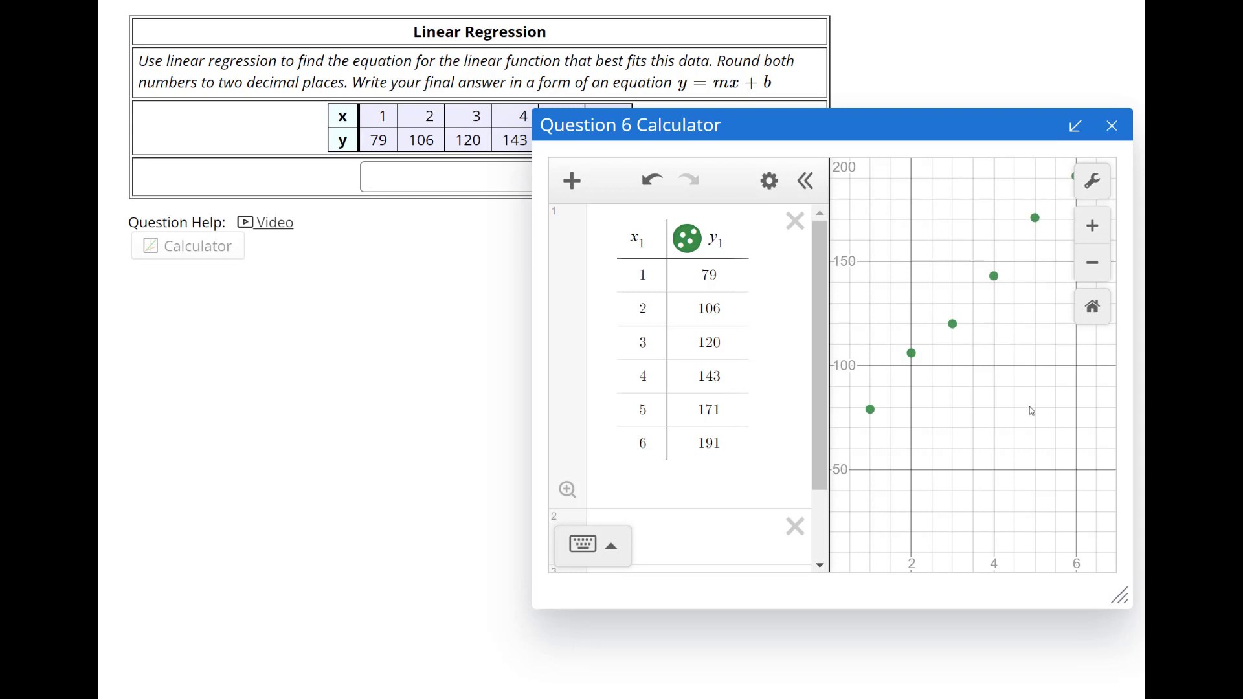
Step: Add the regression y1 ~ mx1 + b and read off m = 22.2286 and b = 57.2
{"action": "mouse_move", "coordinate": [1047, 460]}
{"action": "left_mouse_down"}
{"action": "mouse_move", "coordinate": [1021, 467]}
{"action": "mouse_move", "coordinate": [1042, 449]}
{"action": "left_mouse_up"}
{"action": "left_click_drag", "start_coordinate": [956, 481], "coordinate": [966, 477]}
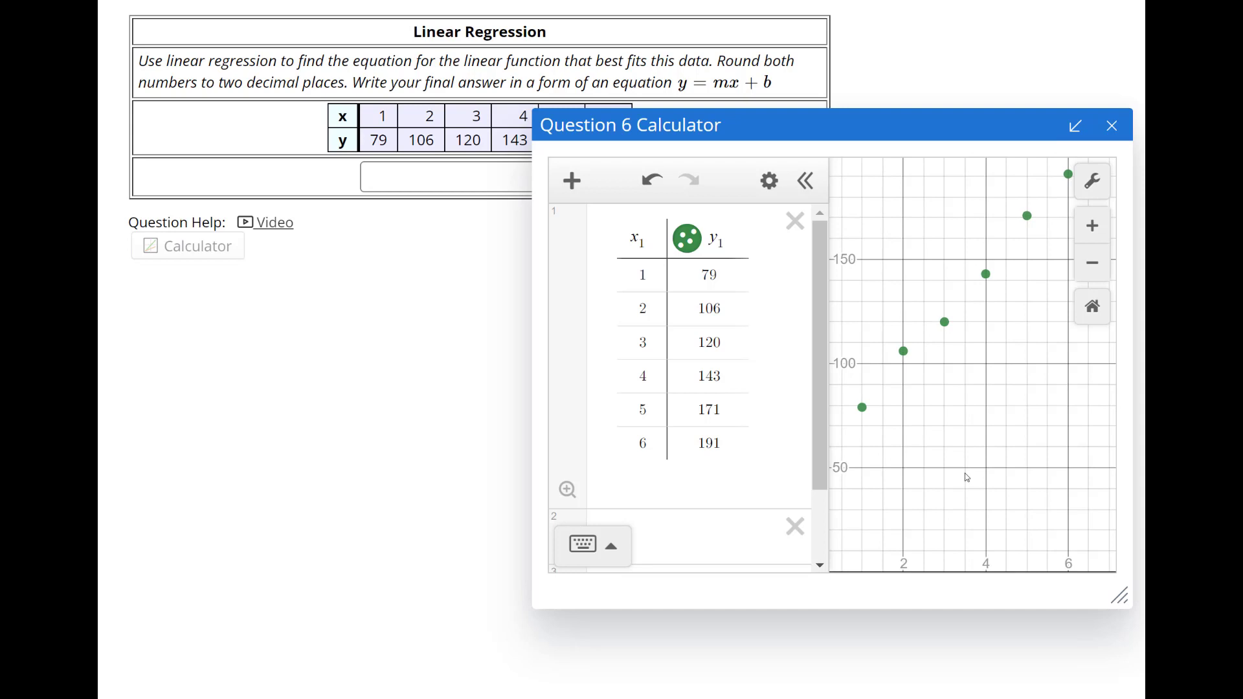
{"action": "left_click", "coordinate": [662, 526]}
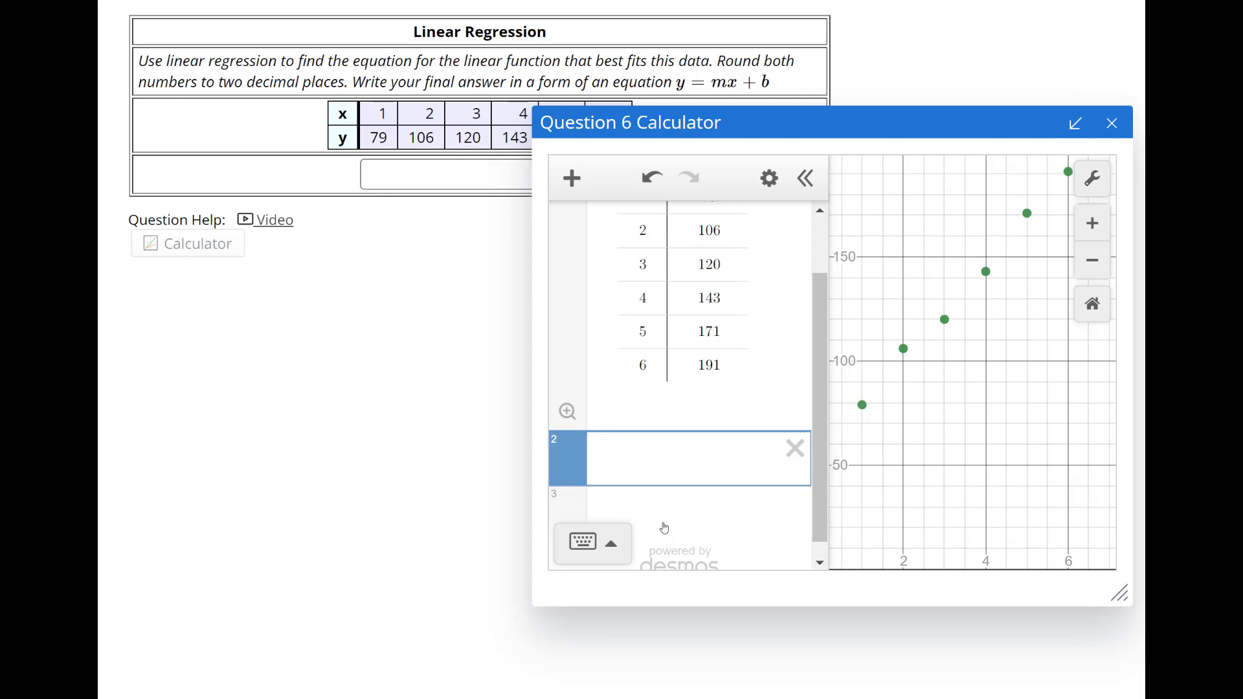
{"action": "type", "text": "y1"}
{"action": "scroll", "coordinate": [653, 370], "scroll_direction": "up", "scroll_amount": 1}
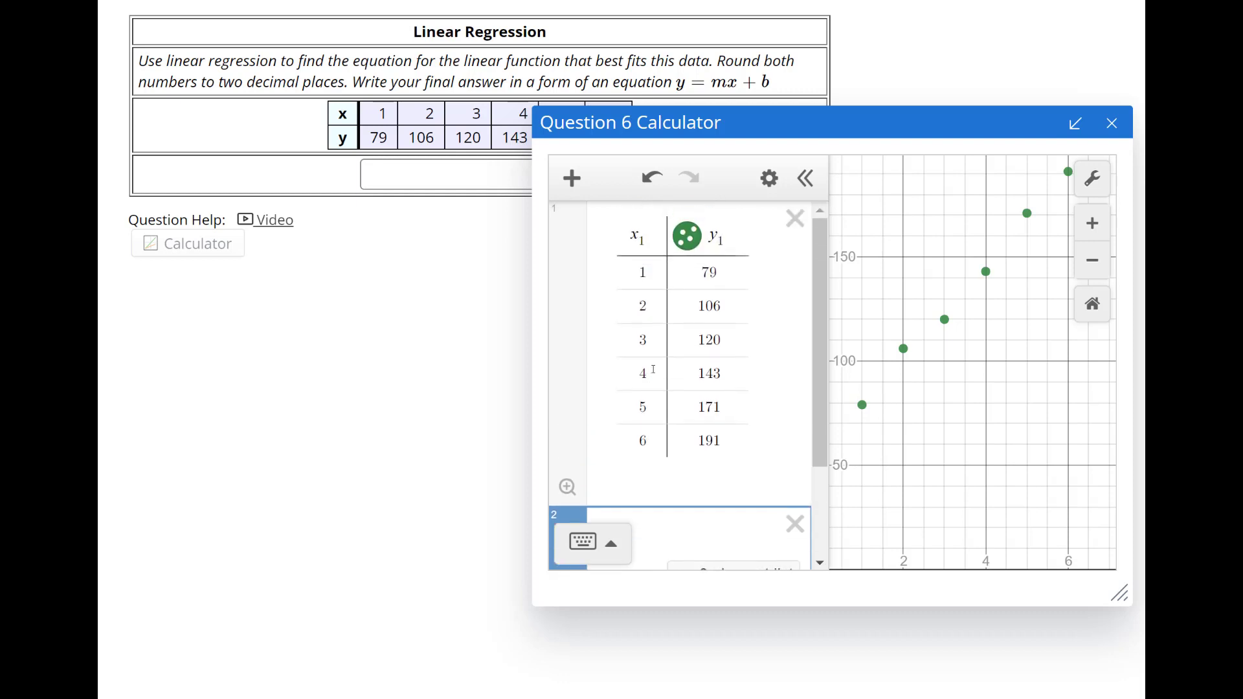
{"action": "scroll", "coordinate": [673, 376], "scroll_direction": "down", "scroll_amount": 2}
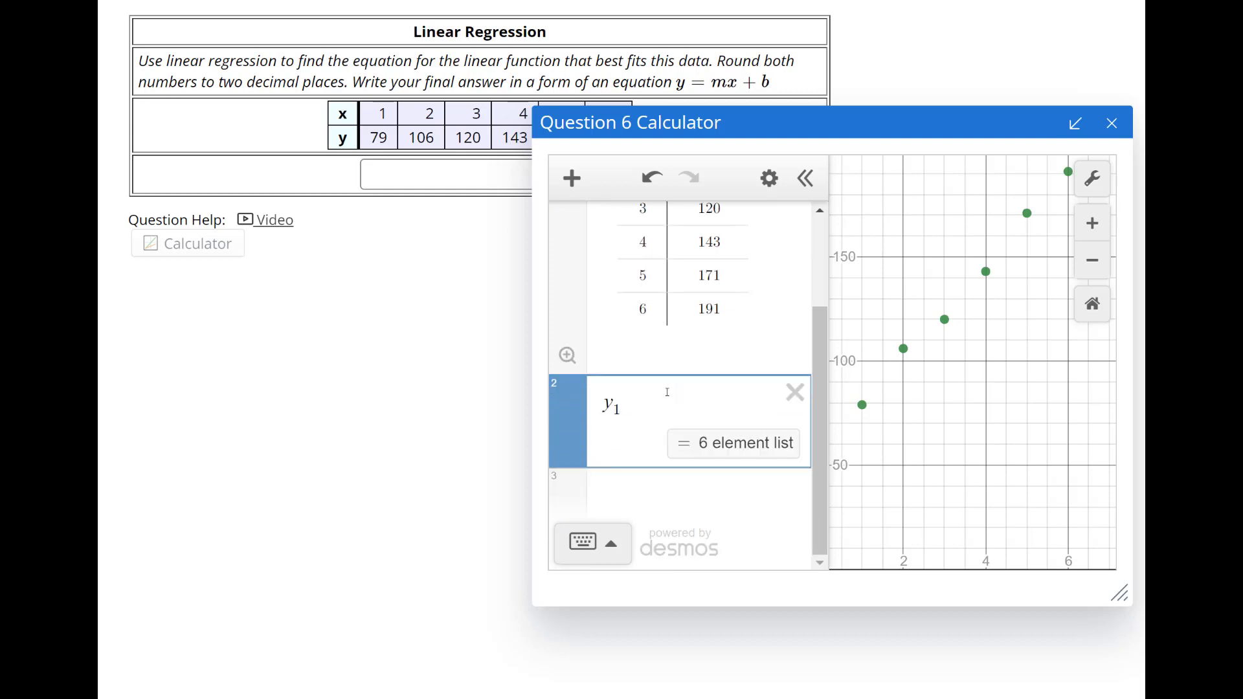
{"action": "type", "text": "~"}
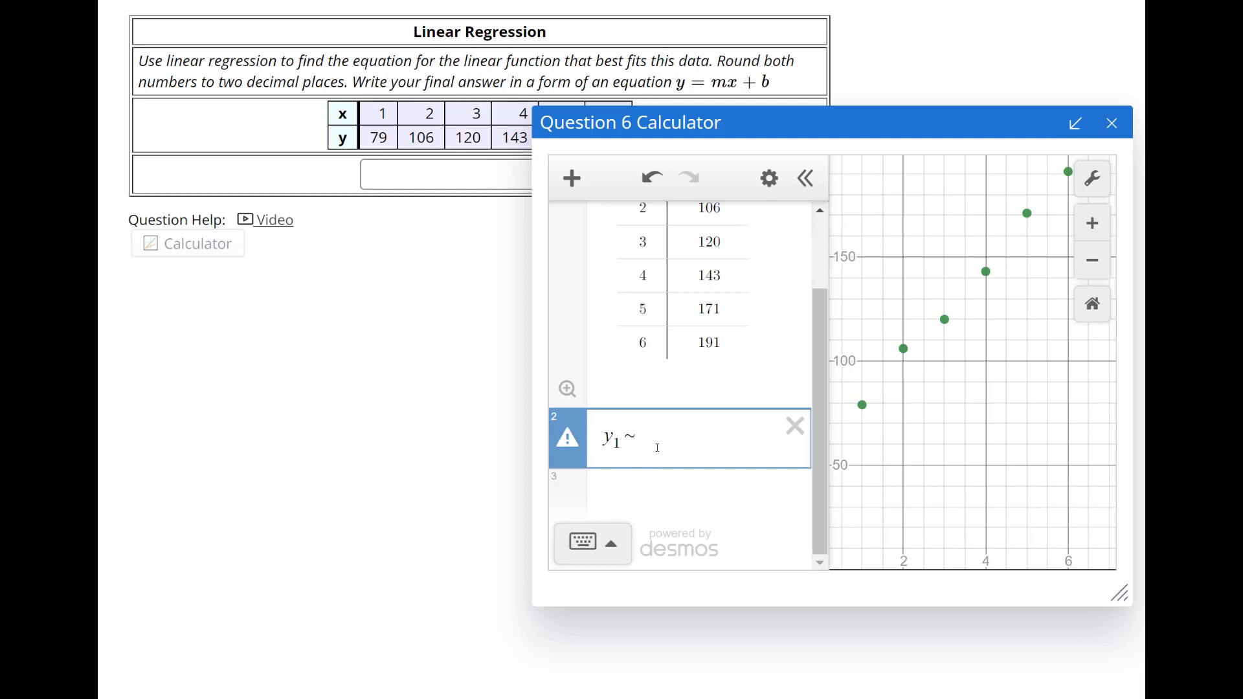
{"action": "type", "text": "mx1 "}
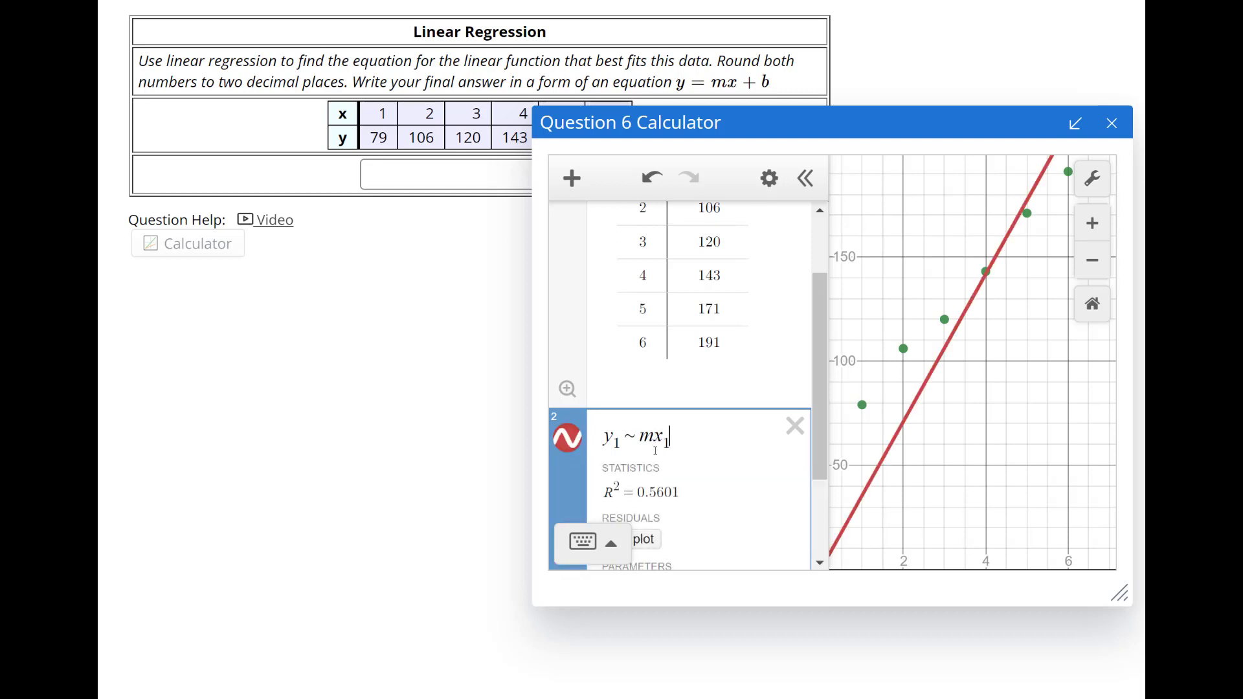
{"action": "type", "text": "+ b"}
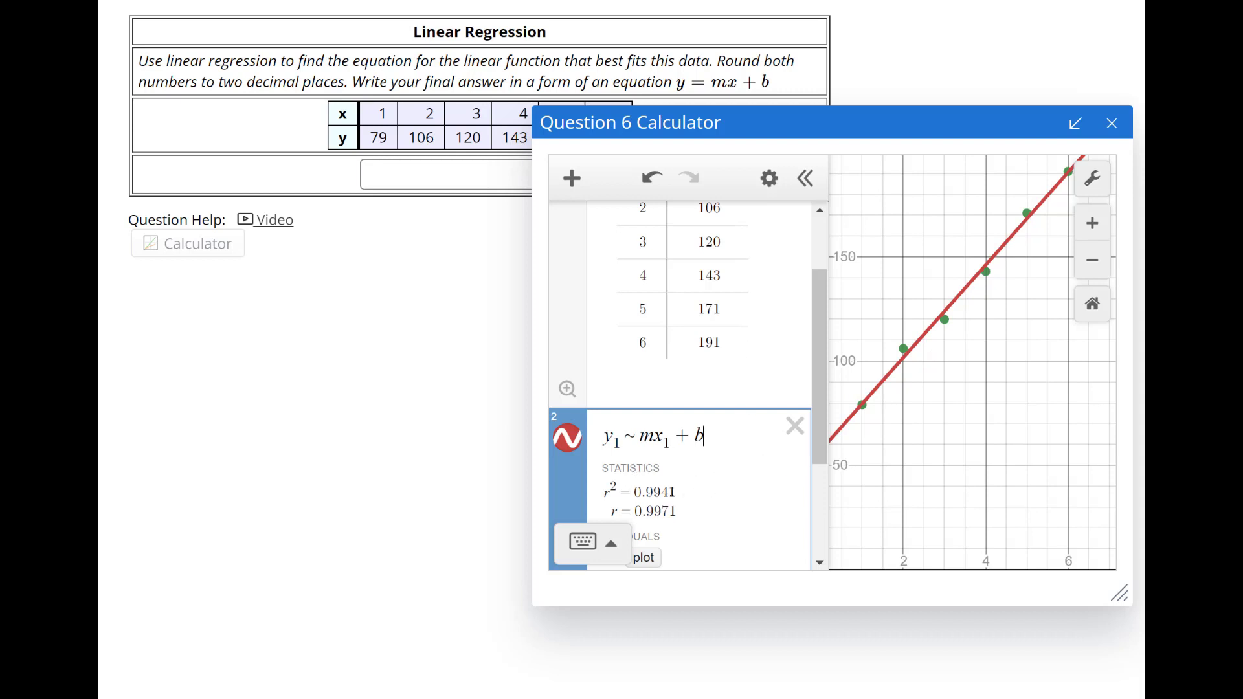
{"action": "scroll", "coordinate": [691, 495], "scroll_direction": "down", "scroll_amount": 2}
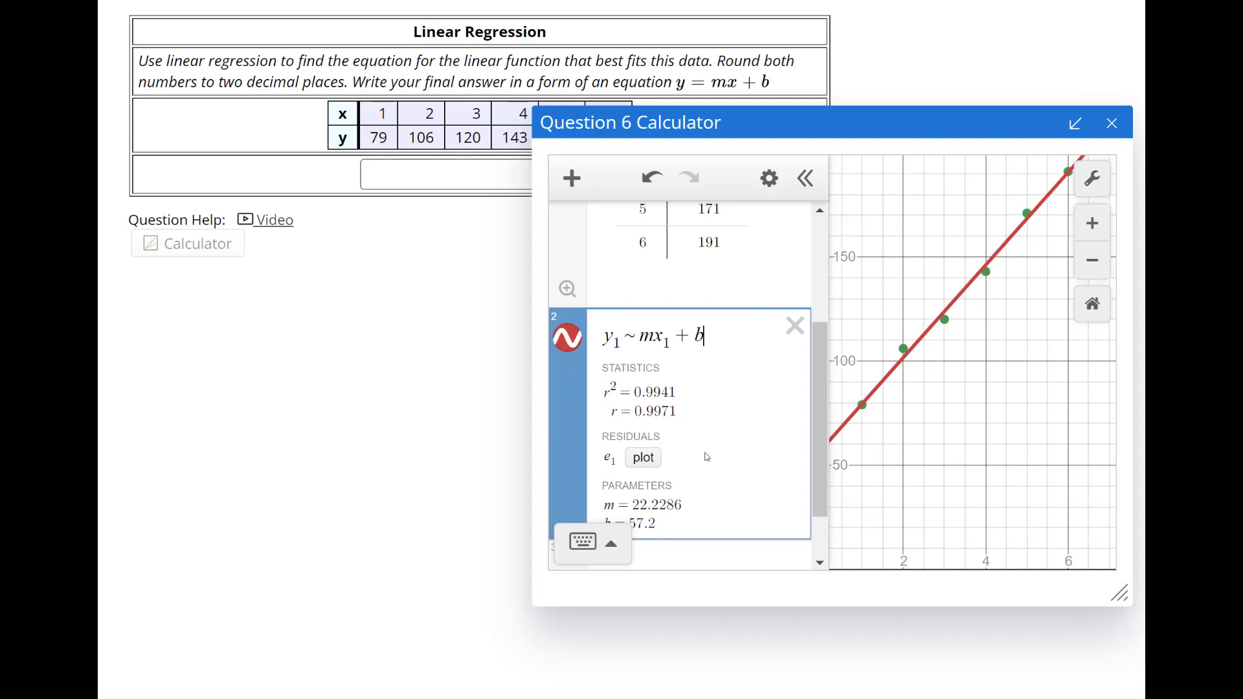
{"action": "scroll", "coordinate": [706, 454], "scroll_direction": "down", "scroll_amount": 2}
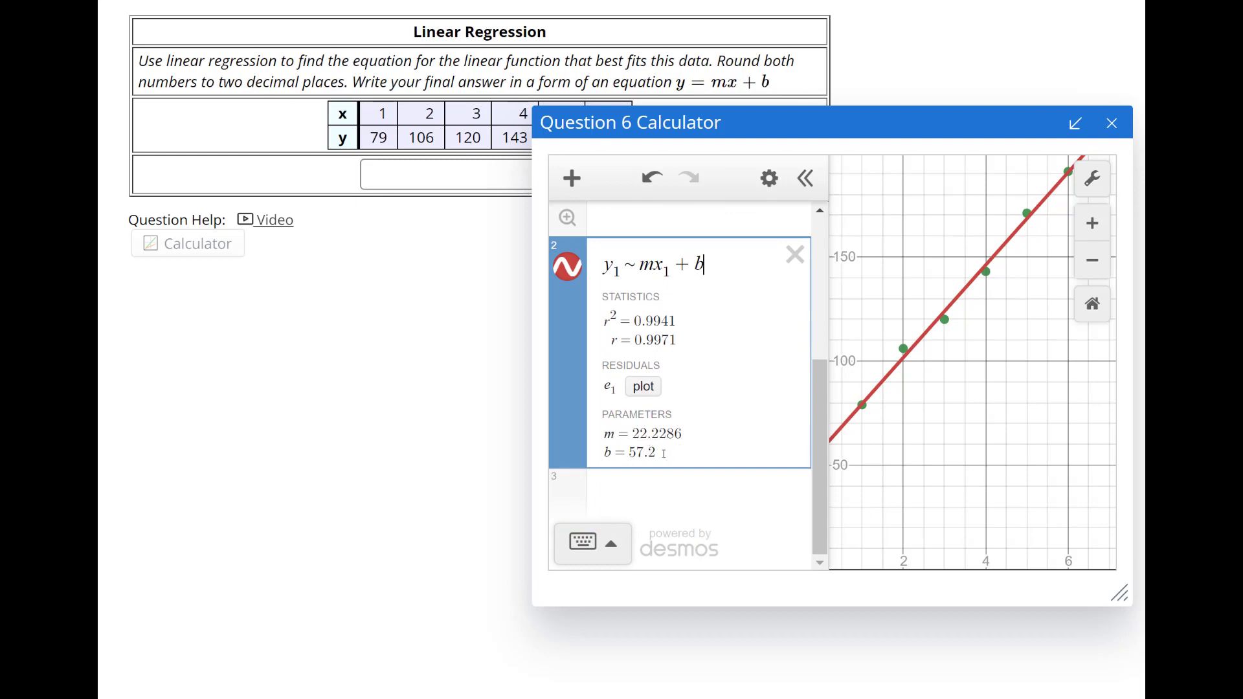
Step: Enter y=22.23x+57.2 as Question 6's answer and dismiss the math keypad
{"action": "left_click", "coordinate": [419, 171]}
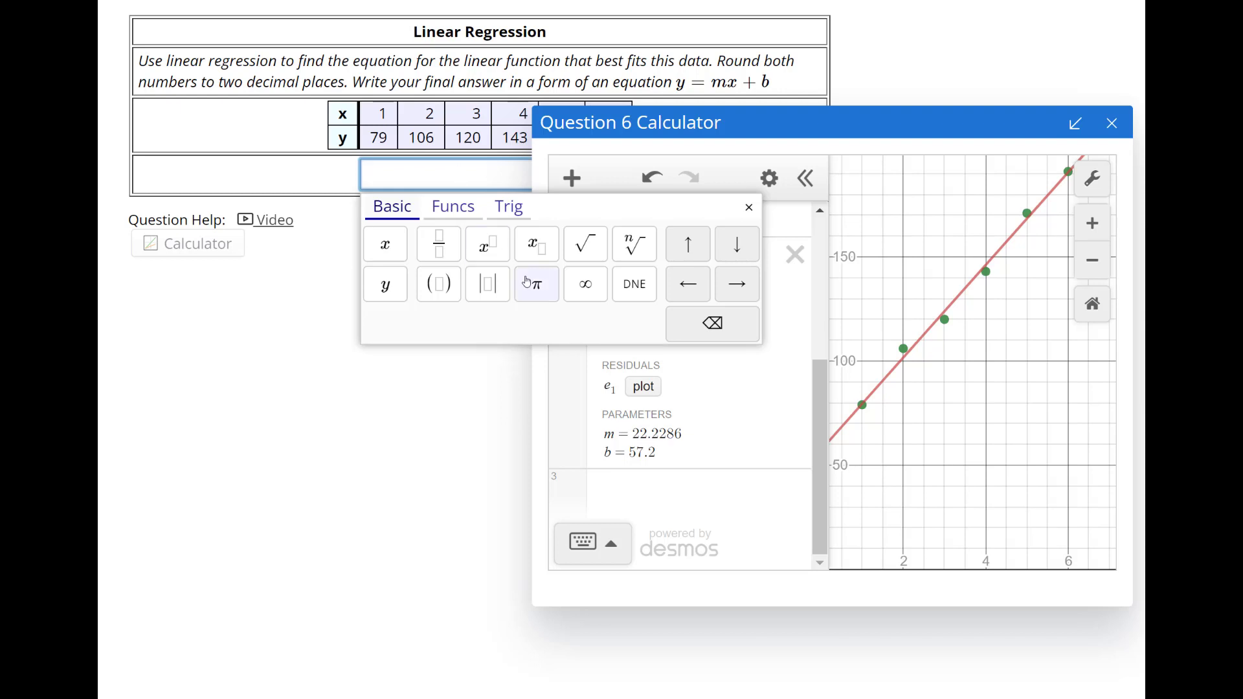
{"action": "type", "text": "y="}
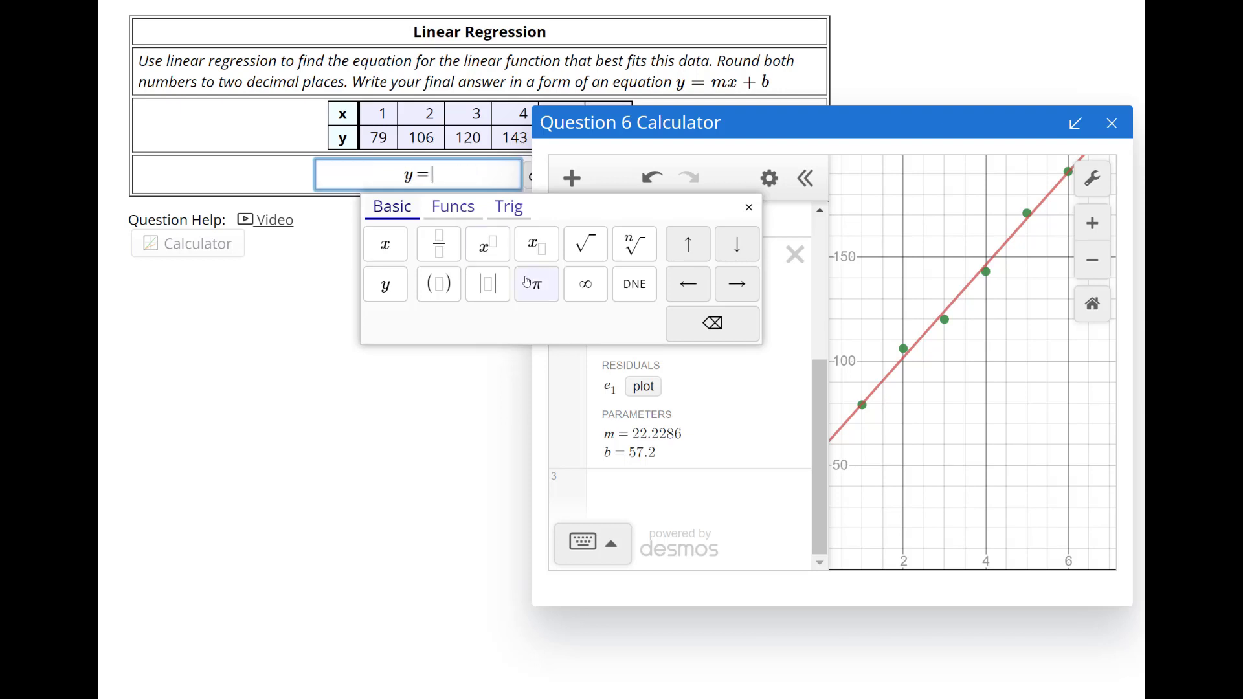
{"action": "type", "text": "22"}
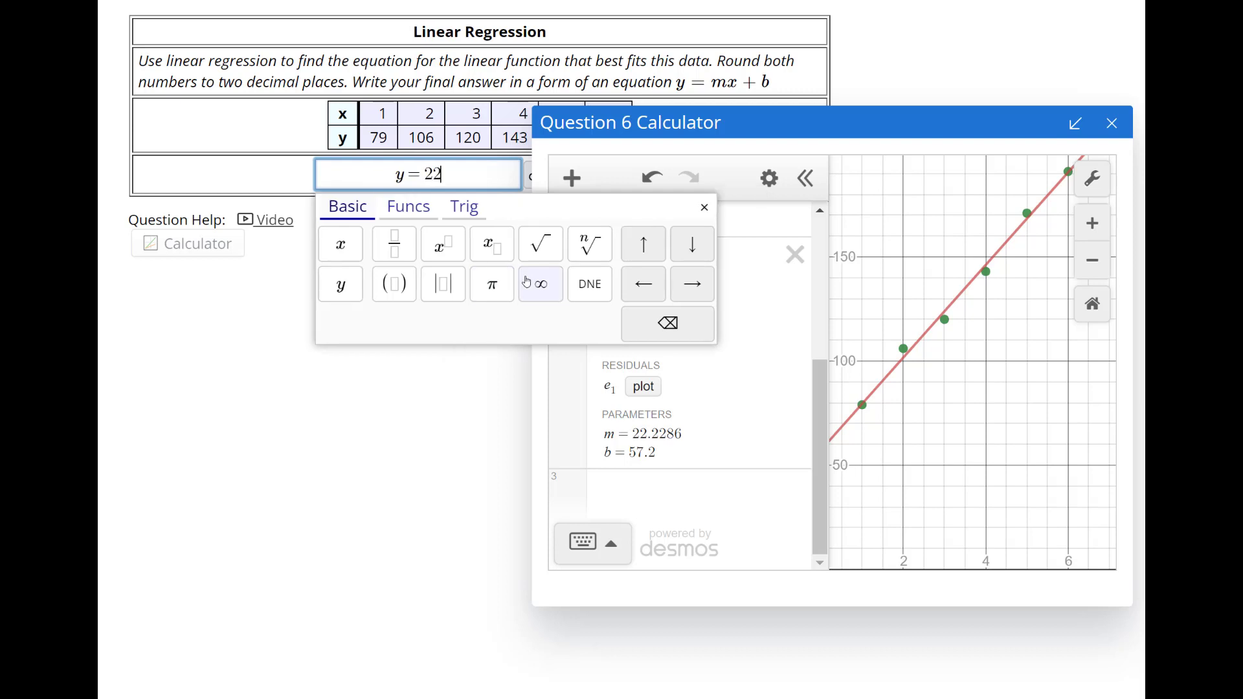
{"action": "type", "text": ".23"}
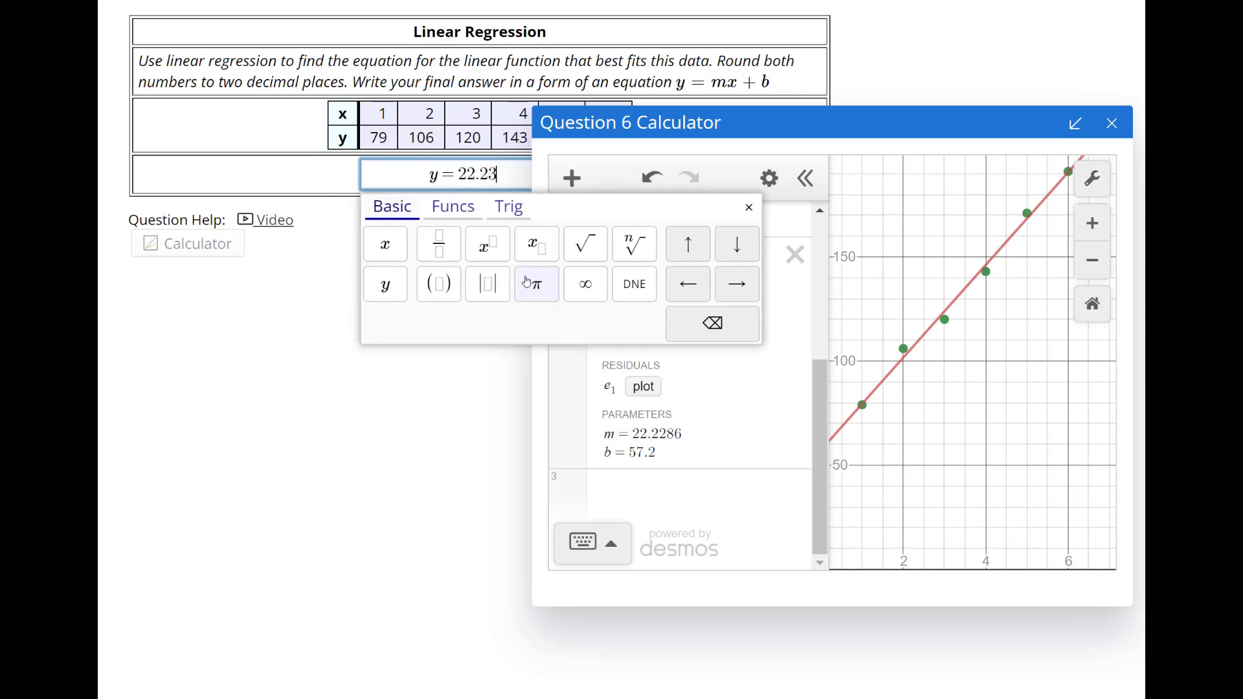
{"action": "type", "text": "x+"}
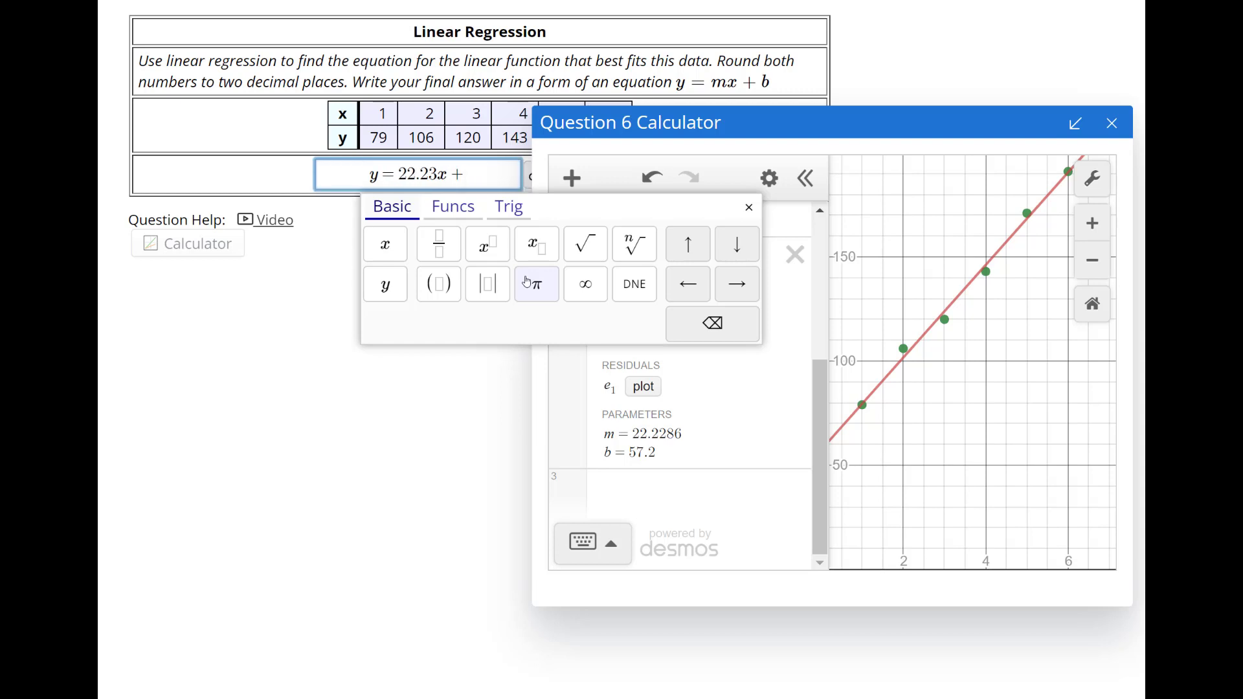
{"action": "type", "text": "57.2"}
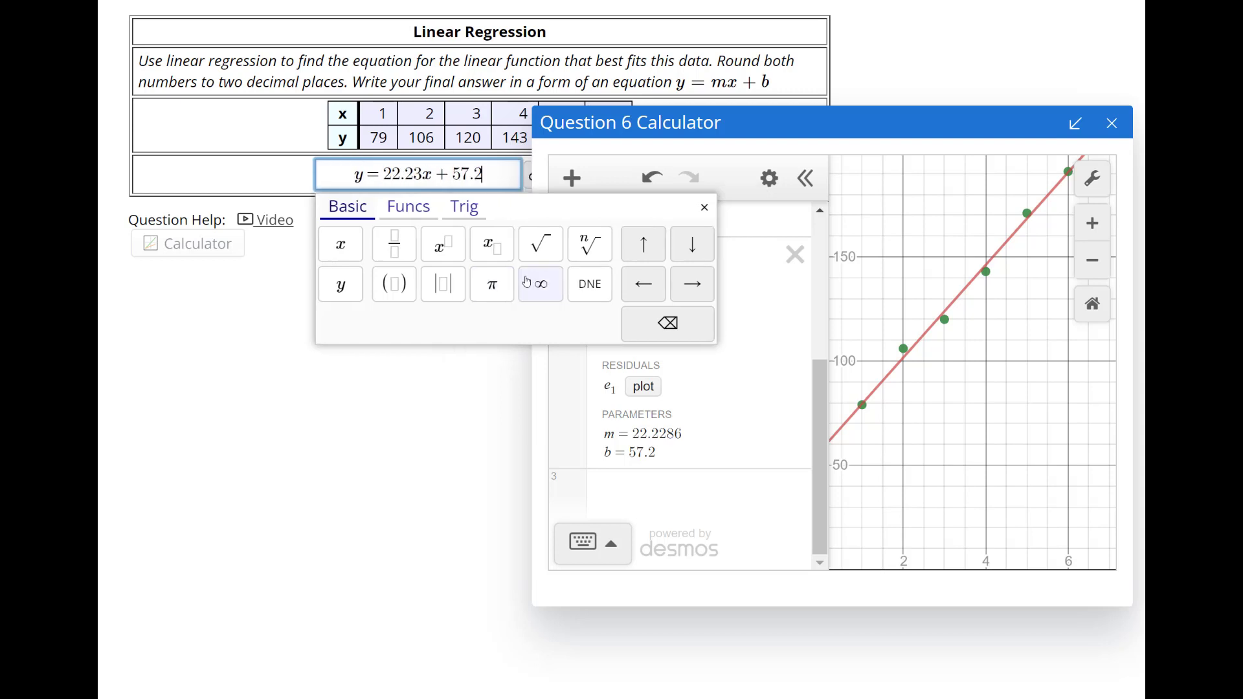
{"action": "left_click", "coordinate": [432, 467]}
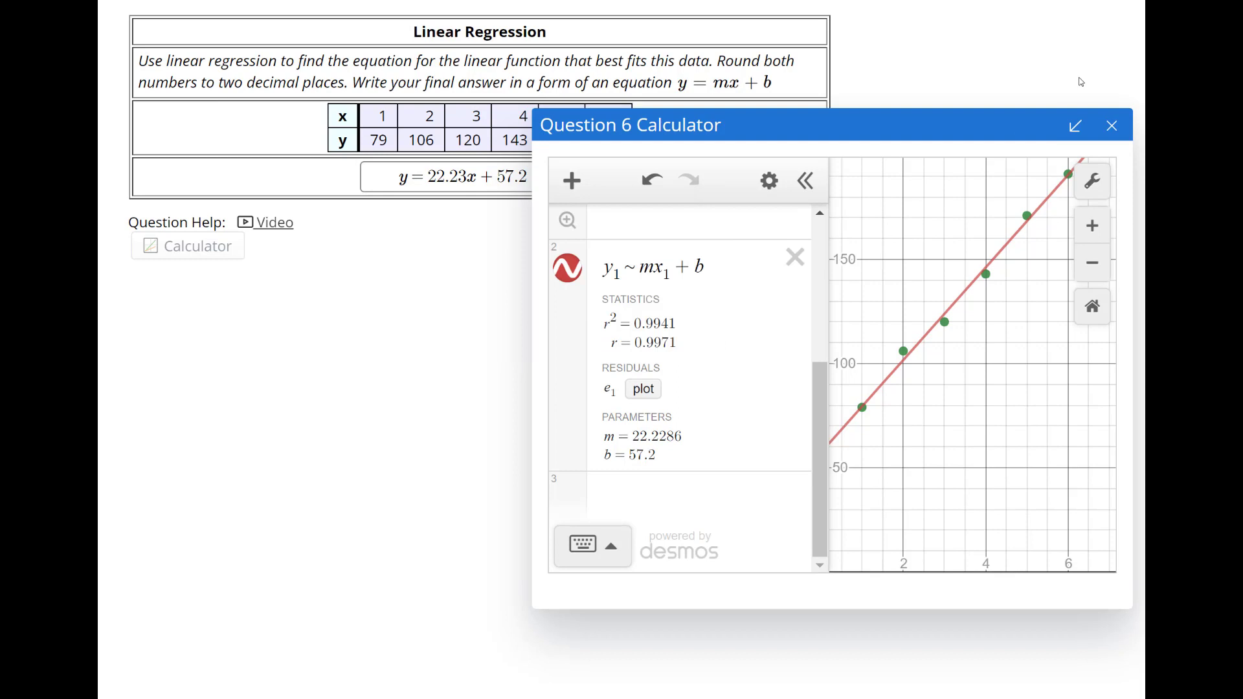
Step: Move the calculator aside, check Question 6's answer key, then hide it and restore the calculator
{"action": "left_click_drag", "start_coordinate": [1036, 127], "coordinate": [747, 329]}
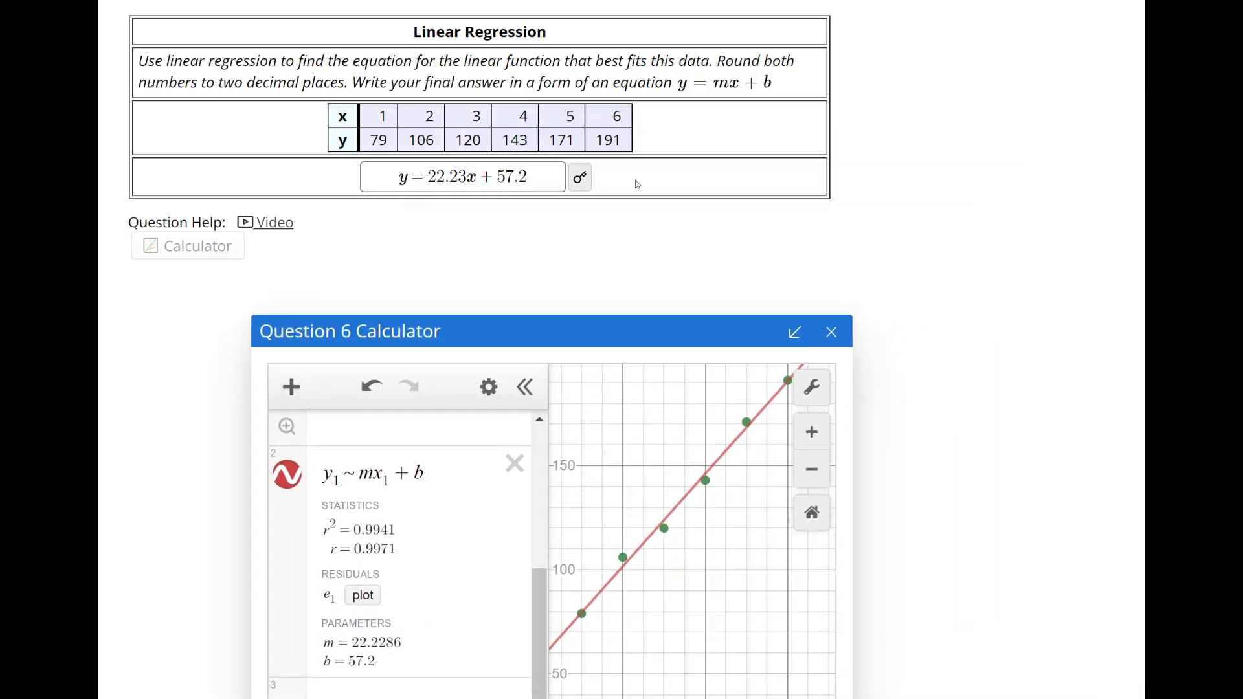
{"action": "left_click", "coordinate": [587, 178]}
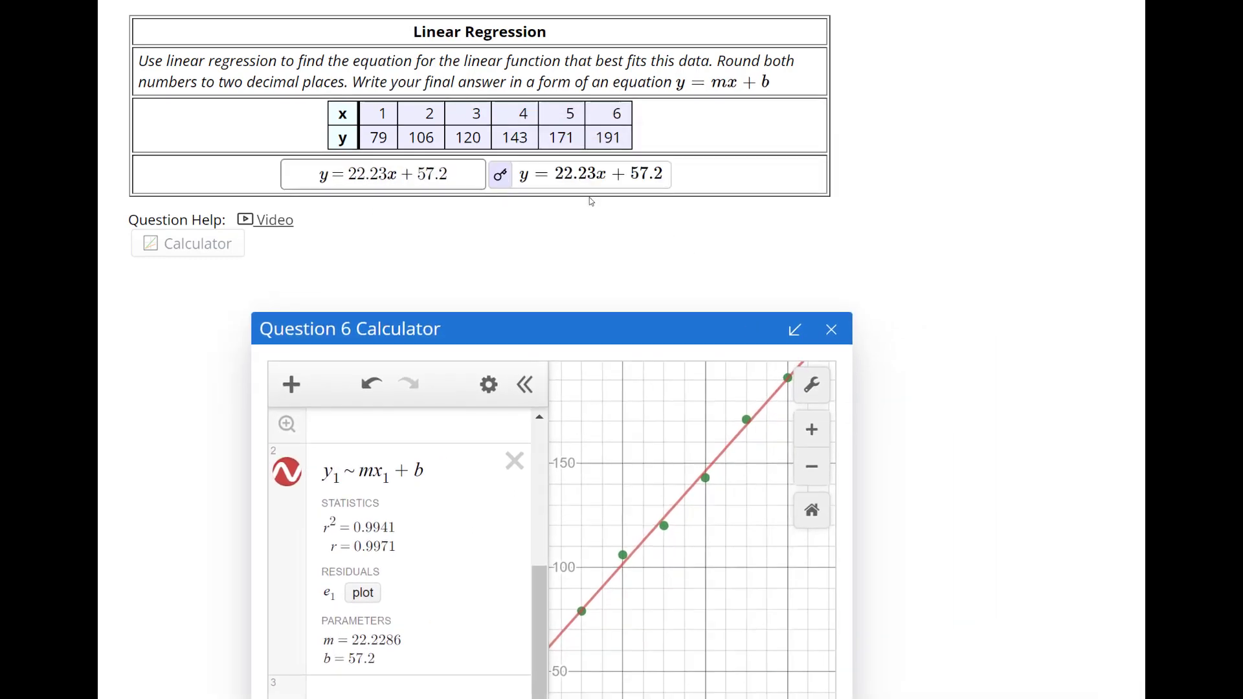
{"action": "left_click", "coordinate": [497, 177]}
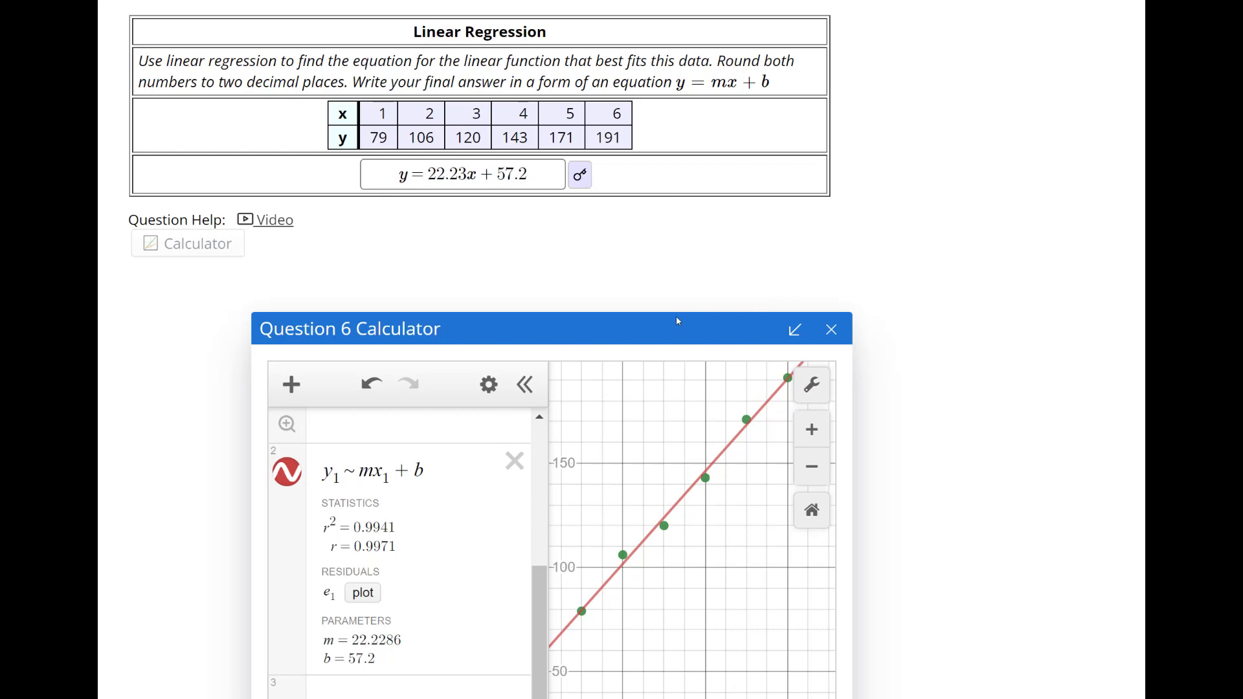
{"action": "left_click_drag", "start_coordinate": [678, 317], "coordinate": [1030, 82]}
Step: Scroll through Question 7's automatic weapons parts A–C down to Question 8's flash-drive price table
{"action": "scroll", "coordinate": [473, 401], "scroll_direction": "down", "scroll_amount": 6}
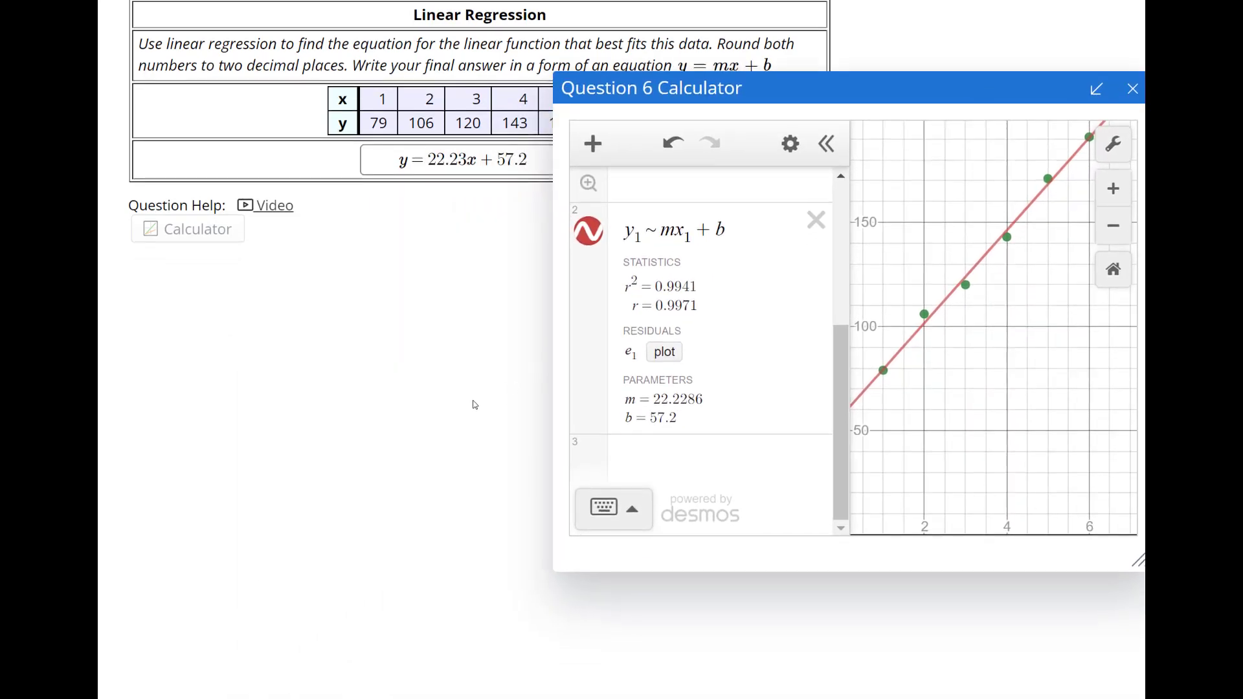
{"action": "scroll", "coordinate": [475, 405], "scroll_direction": "down", "scroll_amount": 10}
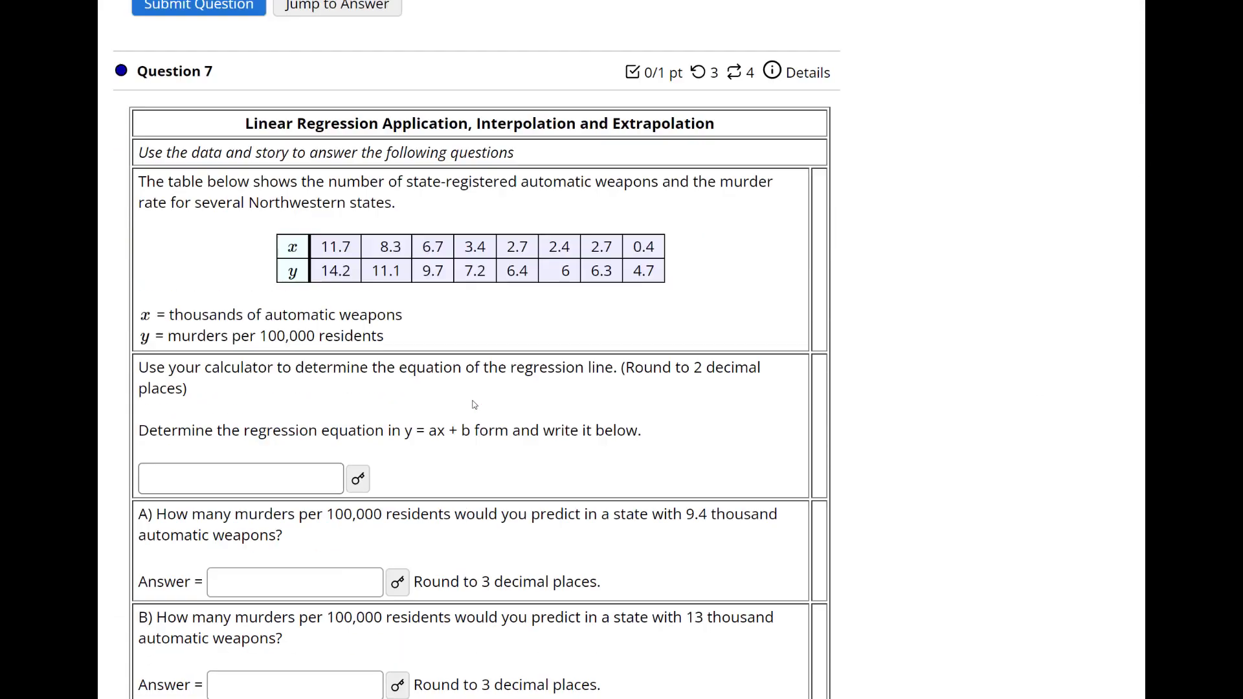
{"action": "scroll", "coordinate": [474, 403], "scroll_direction": "down", "scroll_amount": 1}
{"action": "scroll", "coordinate": [475, 405], "scroll_direction": "up", "scroll_amount": 3}
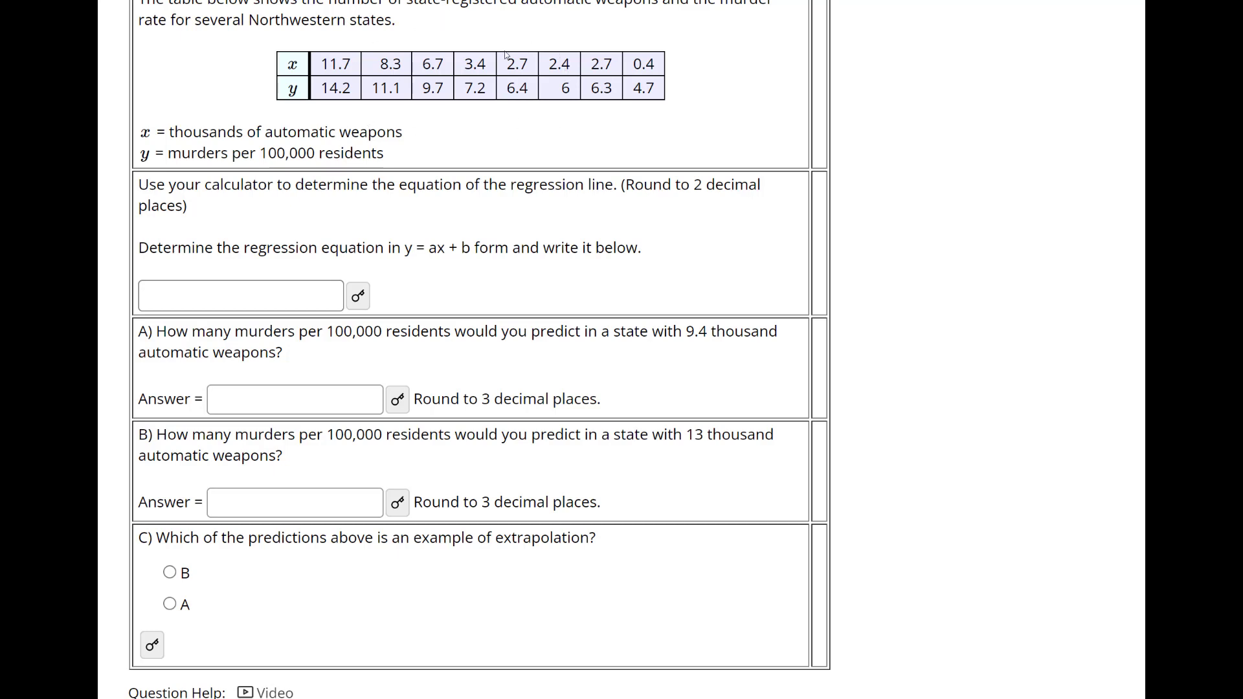
{"action": "scroll", "coordinate": [204, 579], "scroll_direction": "down", "scroll_amount": 2}
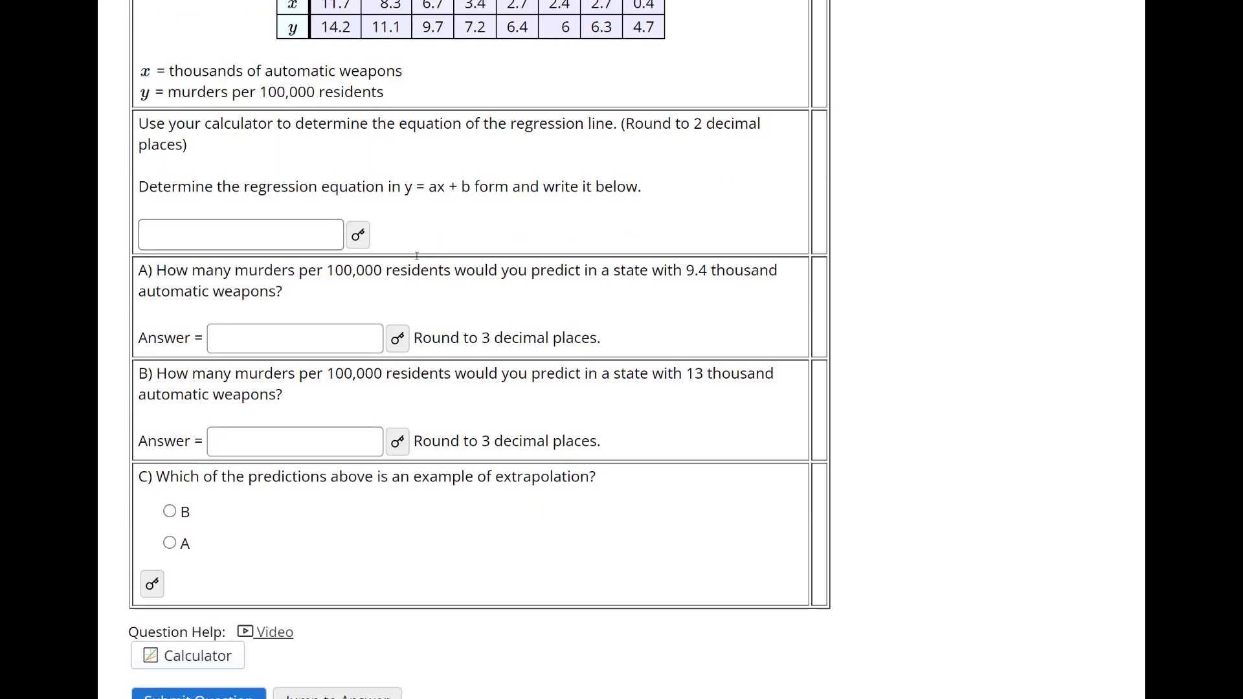
{"action": "scroll", "coordinate": [269, 538], "scroll_direction": "up", "scroll_amount": 2}
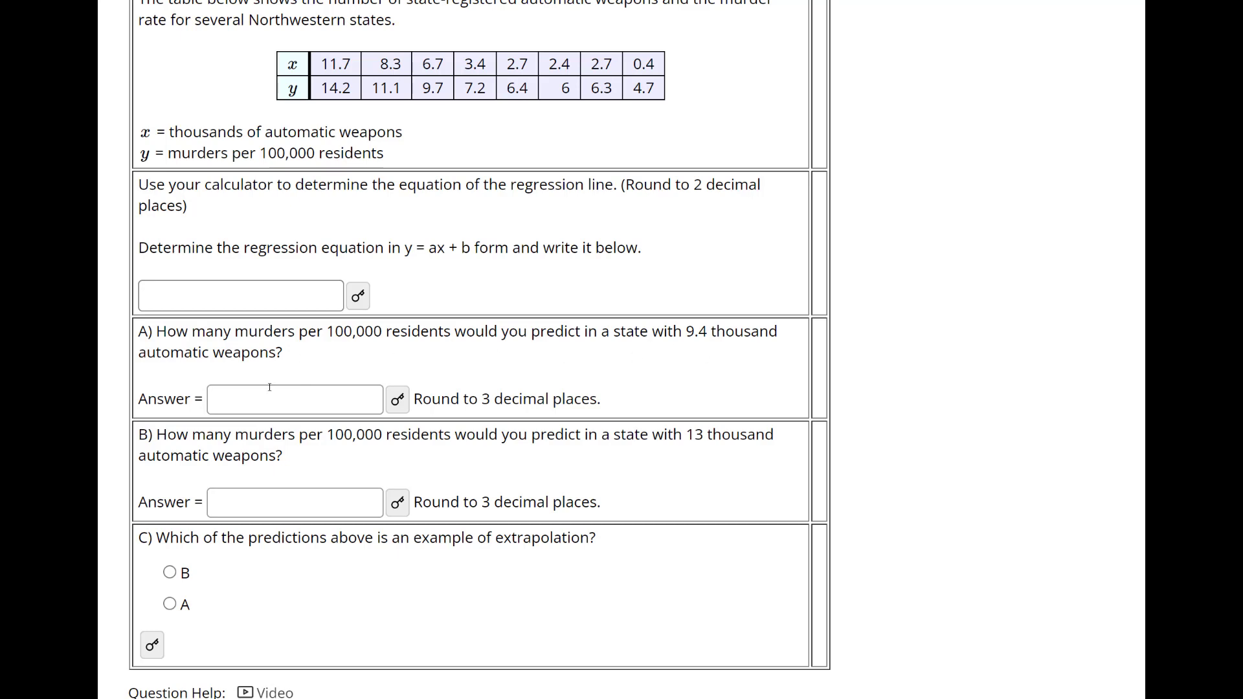
{"action": "scroll", "coordinate": [308, 486], "scroll_direction": "up", "scroll_amount": 3}
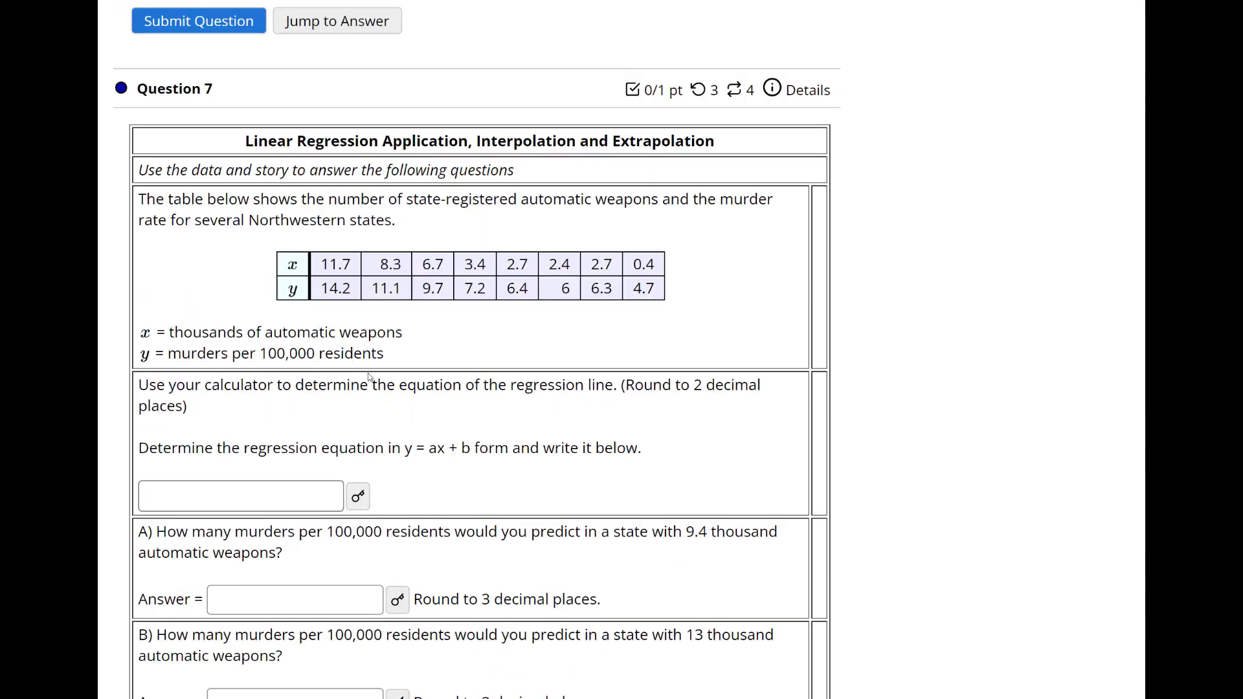
{"action": "scroll", "coordinate": [403, 465], "scroll_direction": "down", "scroll_amount": 2}
{"action": "scroll", "coordinate": [404, 467], "scroll_direction": "down", "scroll_amount": 3}
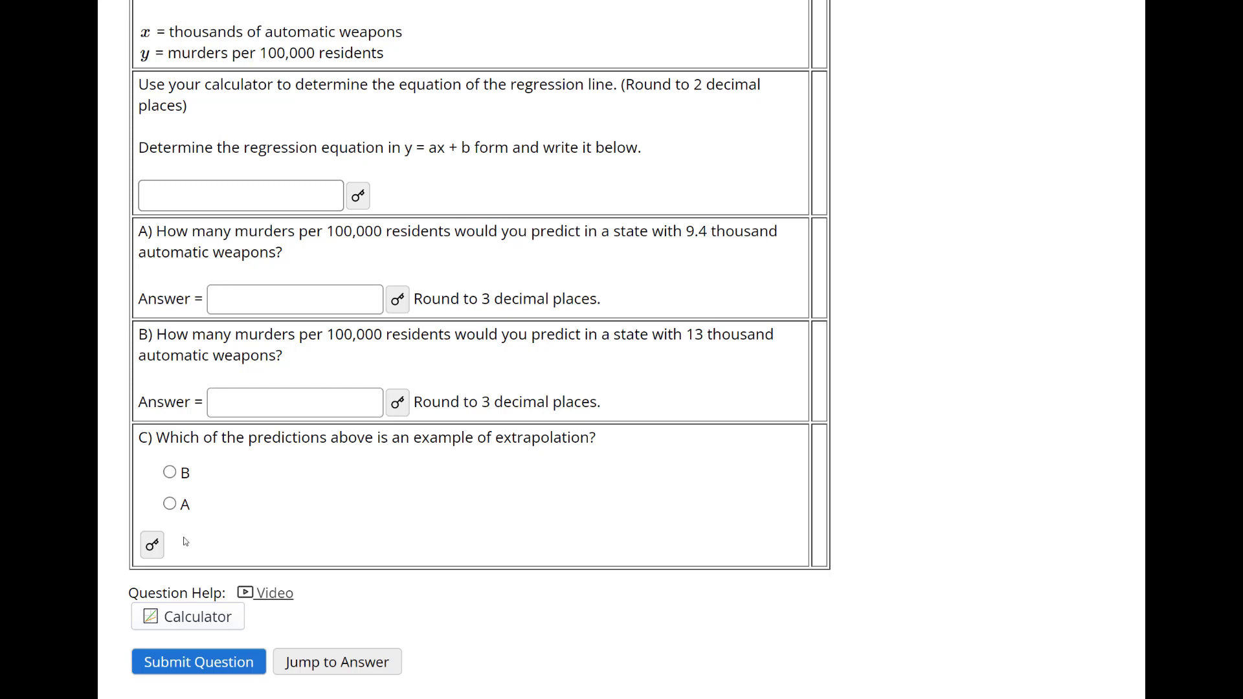
{"action": "scroll", "coordinate": [185, 541], "scroll_direction": "down", "scroll_amount": 3}
{"action": "scroll", "coordinate": [322, 480], "scroll_direction": "down", "scroll_amount": 6}
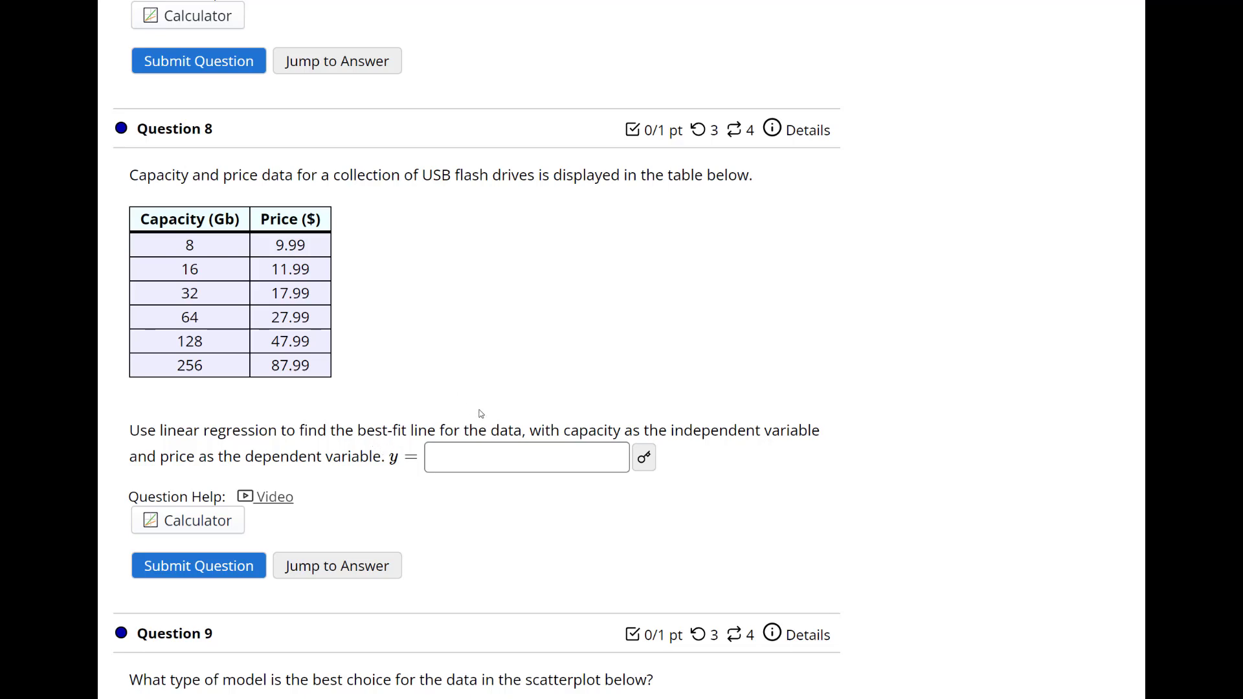
Step: Scroll past the Questions 9–11 scatterplots to Question 12's TV-versus-situps regression (a = -1.23, b = 22.749)
{"action": "scroll", "coordinate": [481, 414], "scroll_direction": "down", "scroll_amount": 9}
{"action": "scroll", "coordinate": [474, 422], "scroll_direction": "up", "scroll_amount": 2}
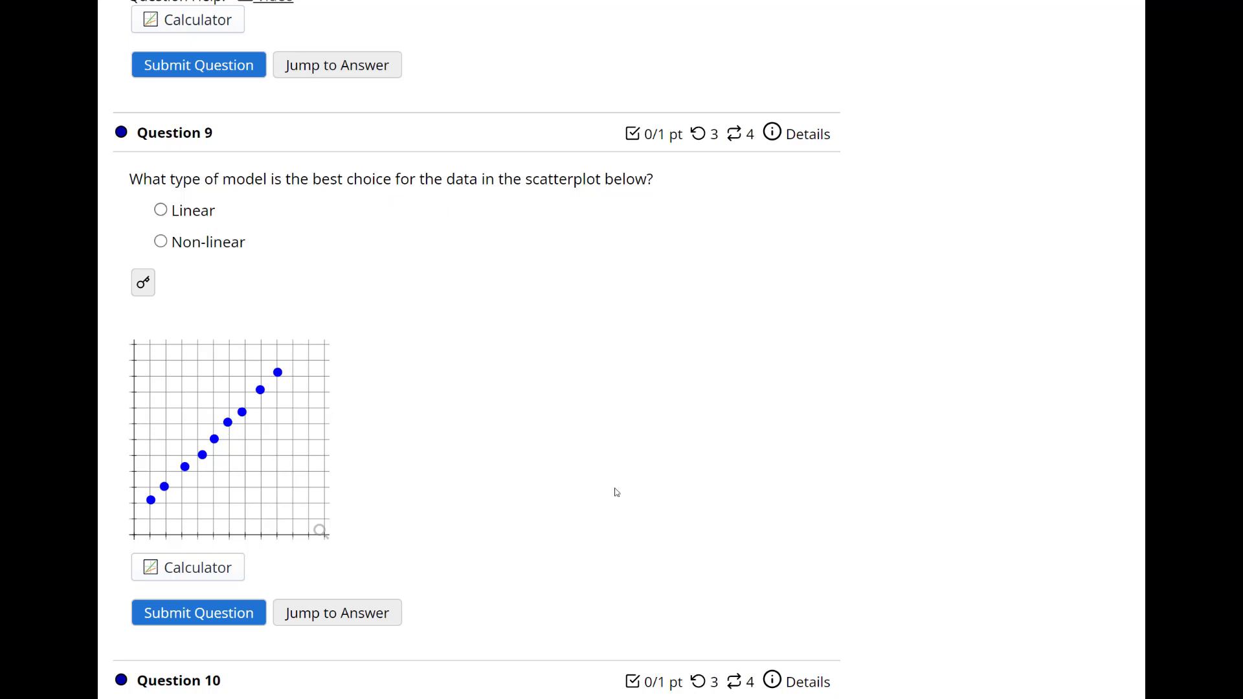
{"action": "scroll", "coordinate": [616, 495], "scroll_direction": "down", "scroll_amount": 6}
{"action": "scroll", "coordinate": [463, 439], "scroll_direction": "down", "scroll_amount": 3}
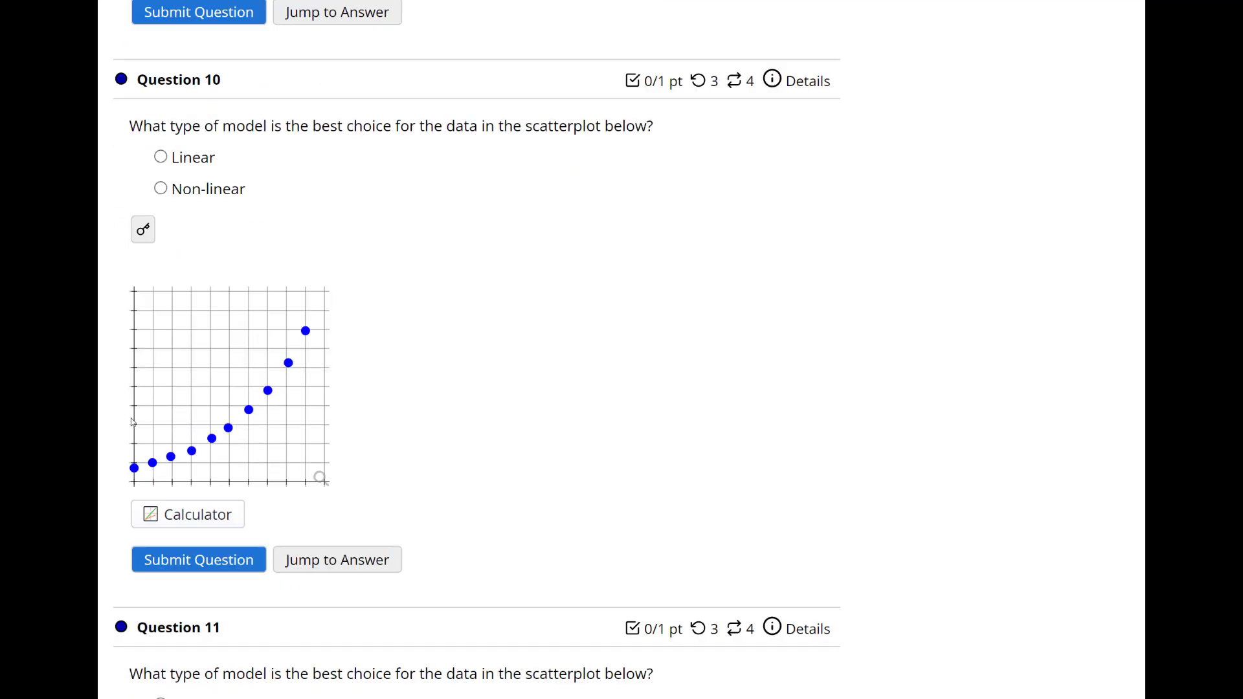
{"action": "scroll", "coordinate": [392, 453], "scroll_direction": "down", "scroll_amount": 9}
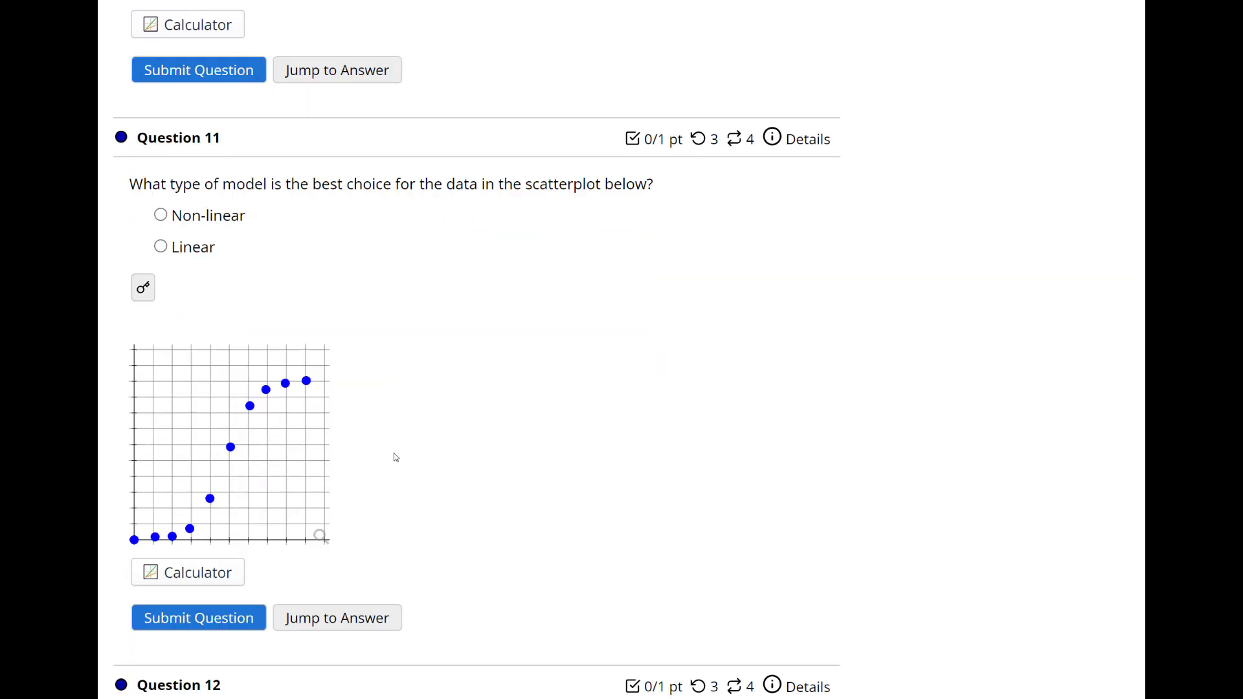
{"action": "scroll", "coordinate": [490, 438], "scroll_direction": "down", "scroll_amount": 8}
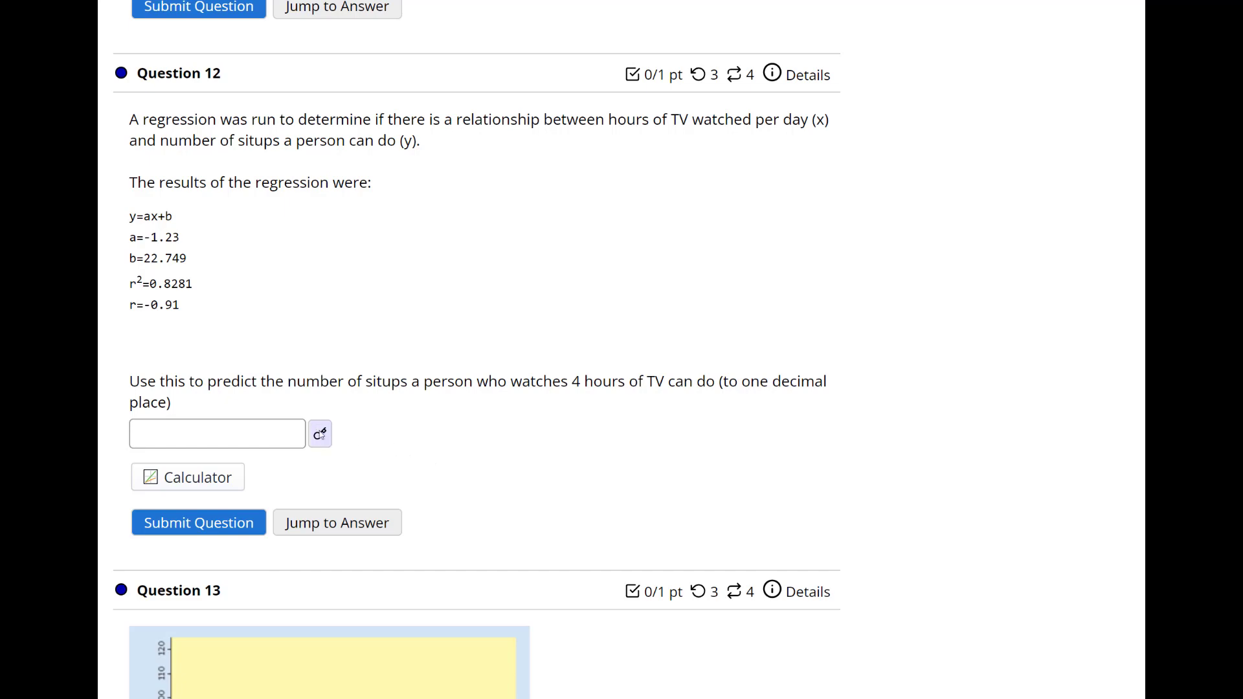
Step: Show Question 13's answer key of 55, then hide it again
{"action": "scroll", "coordinate": [321, 434], "scroll_direction": "down", "scroll_amount": 8}
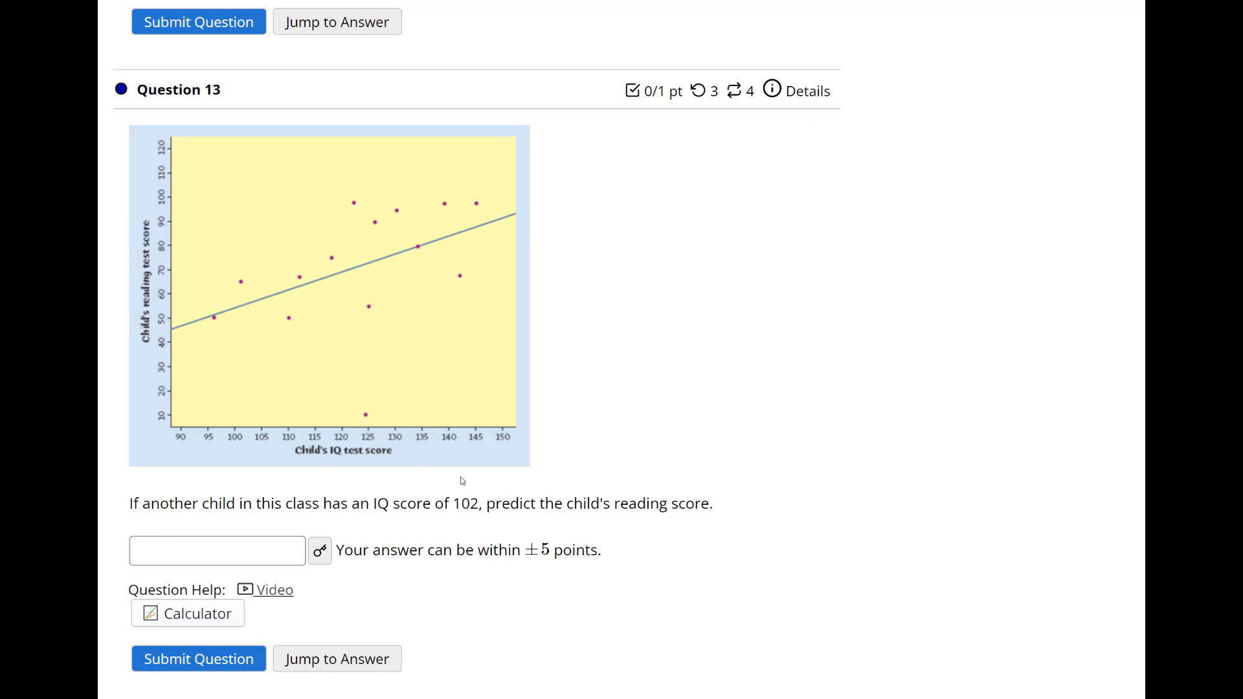
{"action": "scroll", "coordinate": [439, 449], "scroll_direction": "up", "scroll_amount": 3}
{"action": "scroll", "coordinate": [433, 455], "scroll_direction": "down", "scroll_amount": 3}
{"action": "left_click", "coordinate": [324, 551]}
{"action": "left_click", "coordinate": [326, 551]}
Step: Review Question 14 parts A–D, checking the below/above choices for r² versus 0.95 without selecting
{"action": "scroll", "coordinate": [168, 303], "scroll_direction": "down", "scroll_amount": 5}
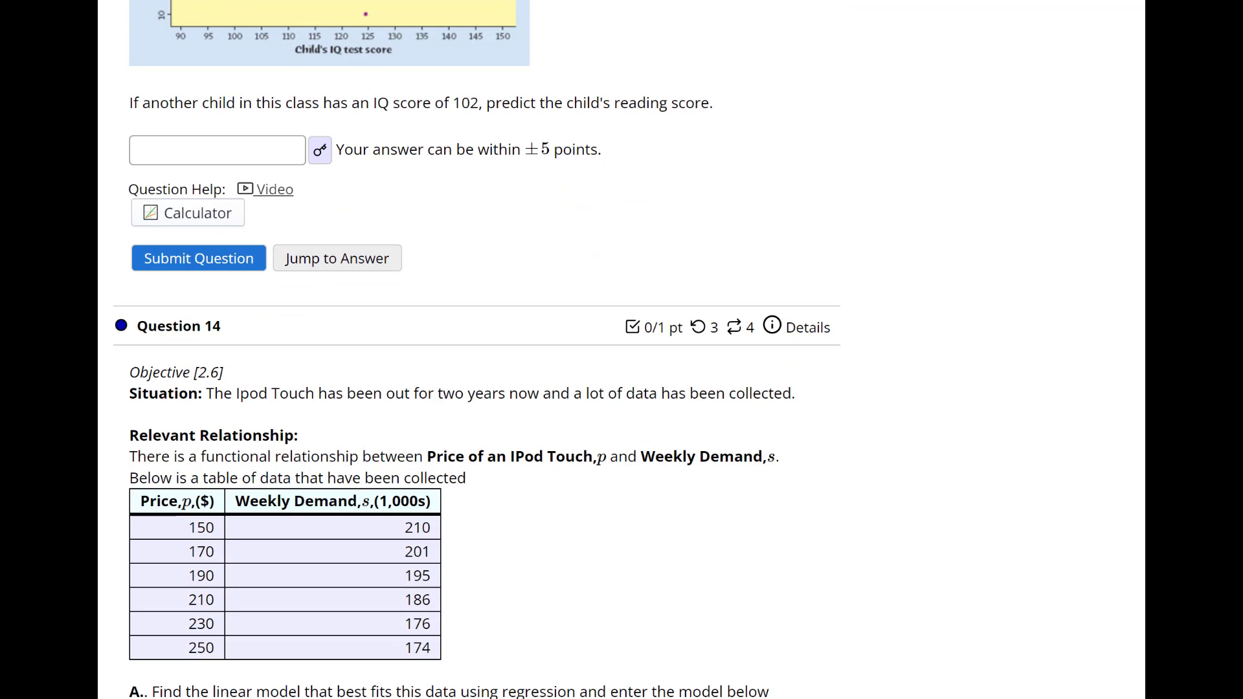
{"action": "scroll", "coordinate": [477, 349], "scroll_direction": "down", "scroll_amount": 3}
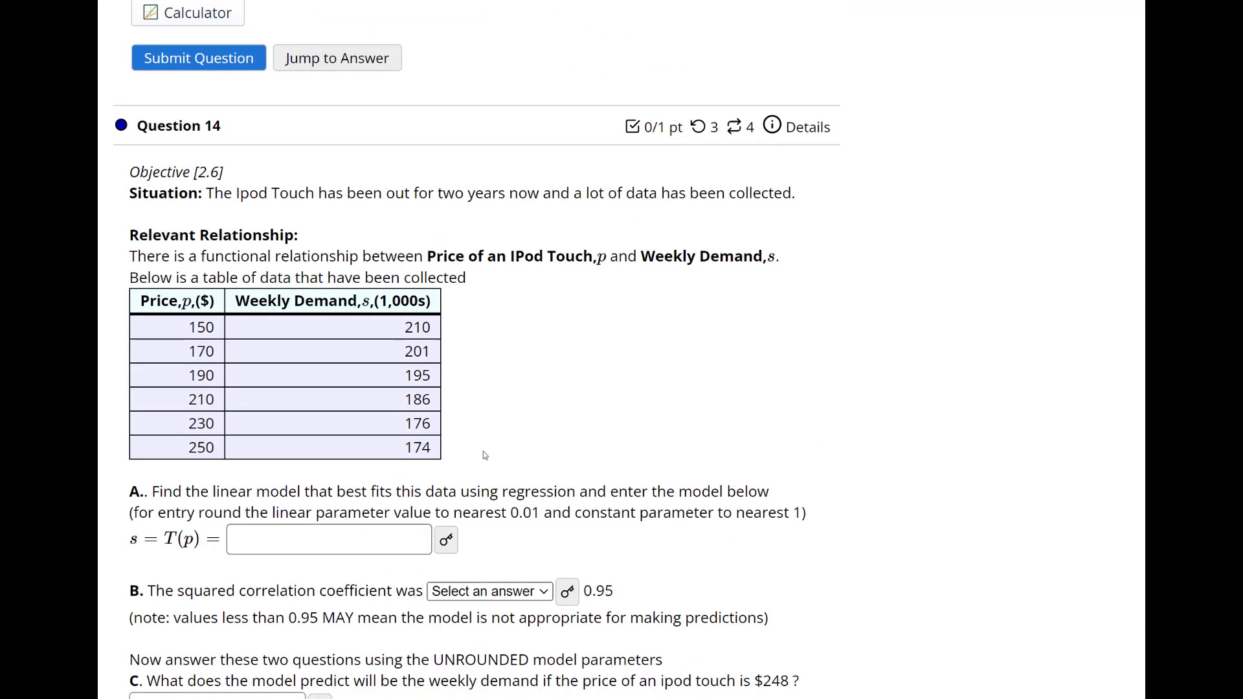
{"action": "scroll", "coordinate": [482, 451], "scroll_direction": "down", "scroll_amount": 2}
{"action": "scroll", "coordinate": [486, 457], "scroll_direction": "up", "scroll_amount": 2}
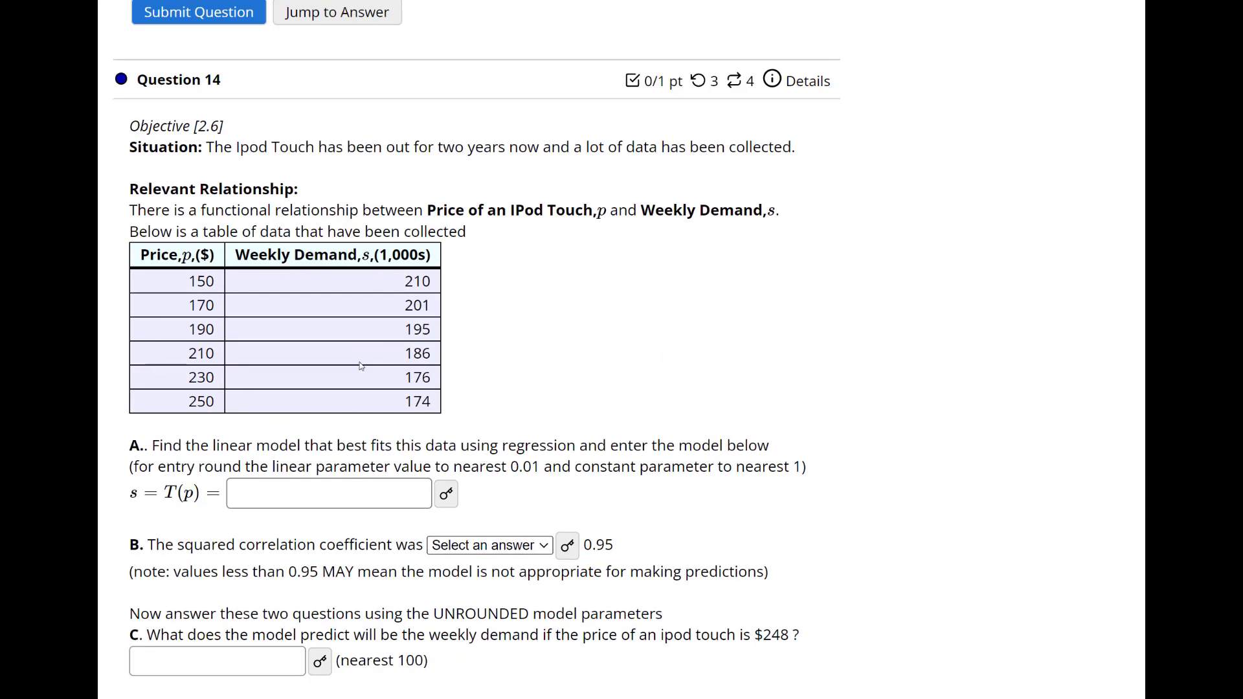
{"action": "left_click", "coordinate": [542, 548]}
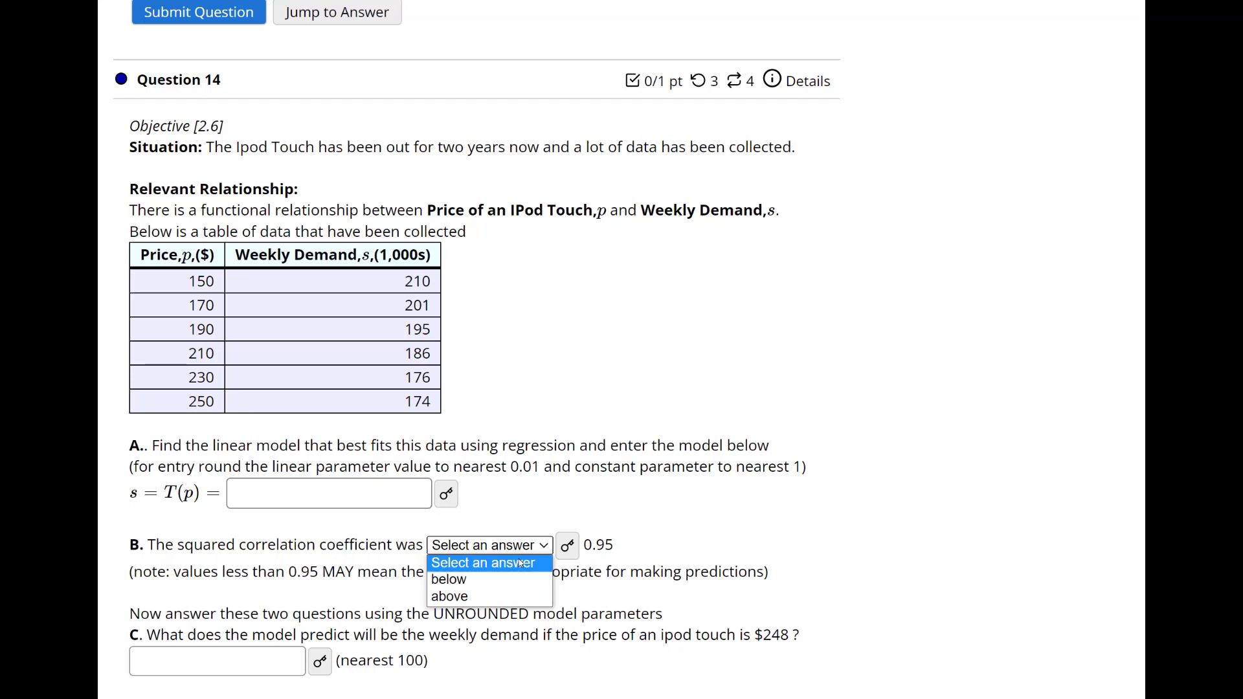
{"action": "left_click", "coordinate": [522, 547]}
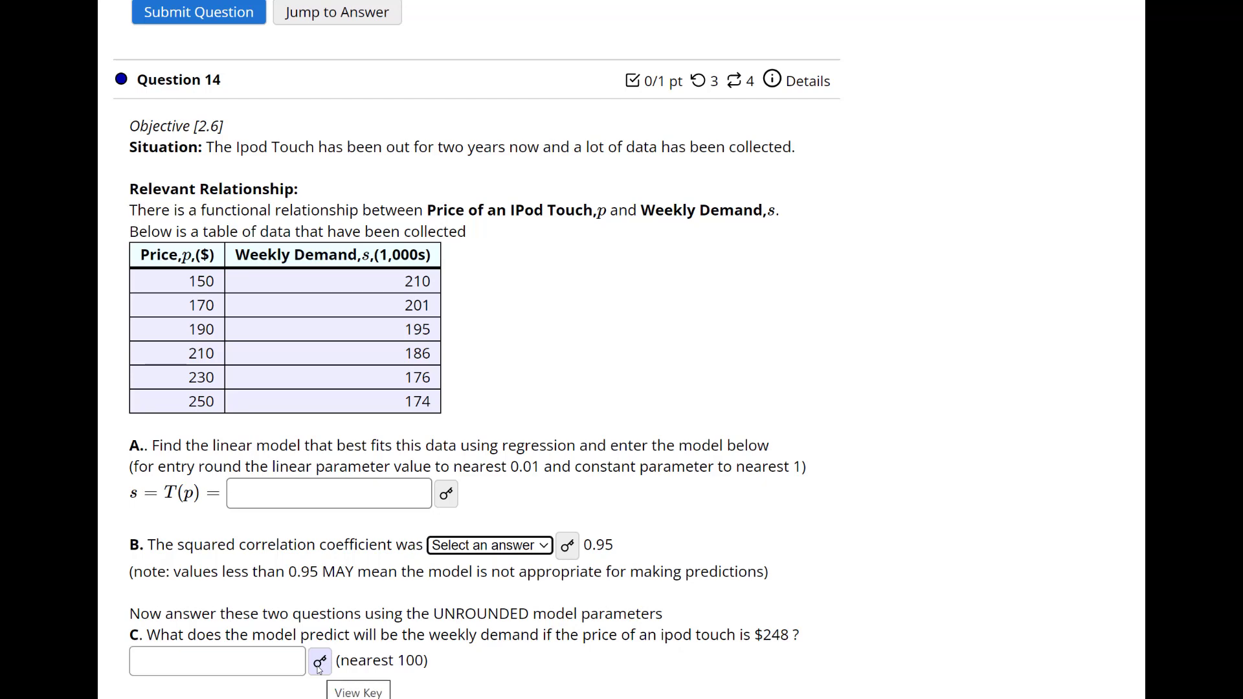
{"action": "scroll", "coordinate": [323, 660], "scroll_direction": "down", "scroll_amount": 2}
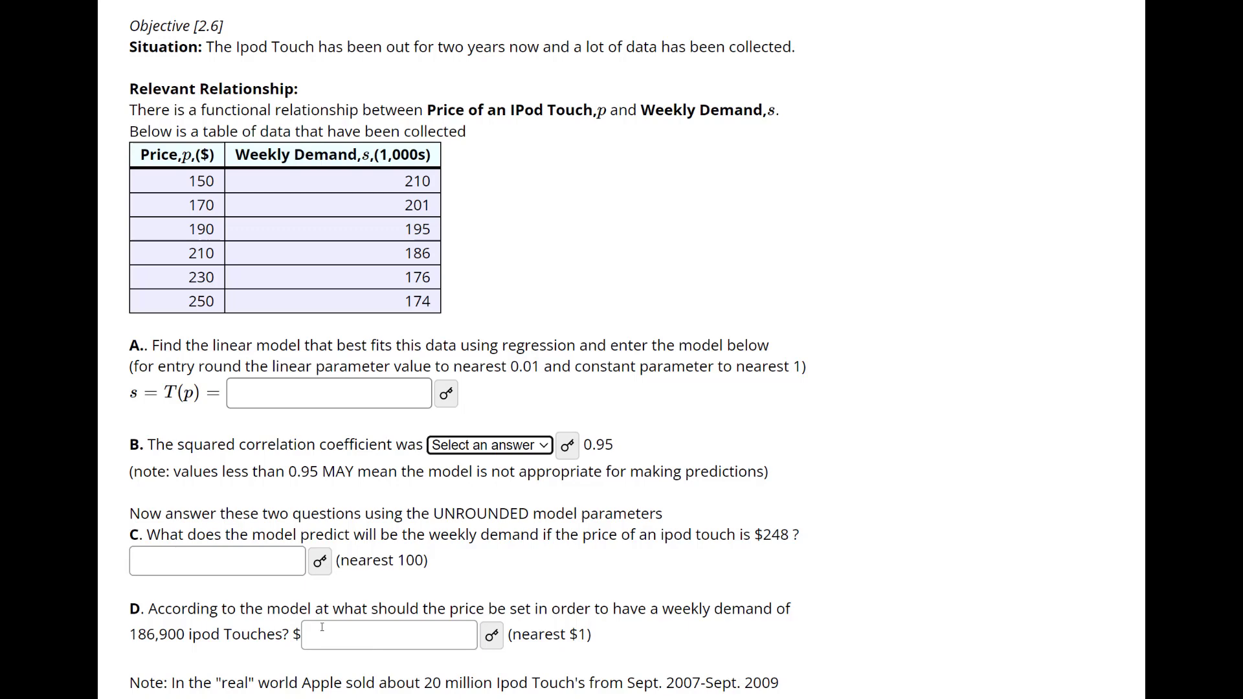
Step: Highlight 186,900, show part A's key −0.38·p + 266, and briefly check part D's key 209
{"action": "left_click_drag", "start_coordinate": [184, 639], "coordinate": [131, 636]}
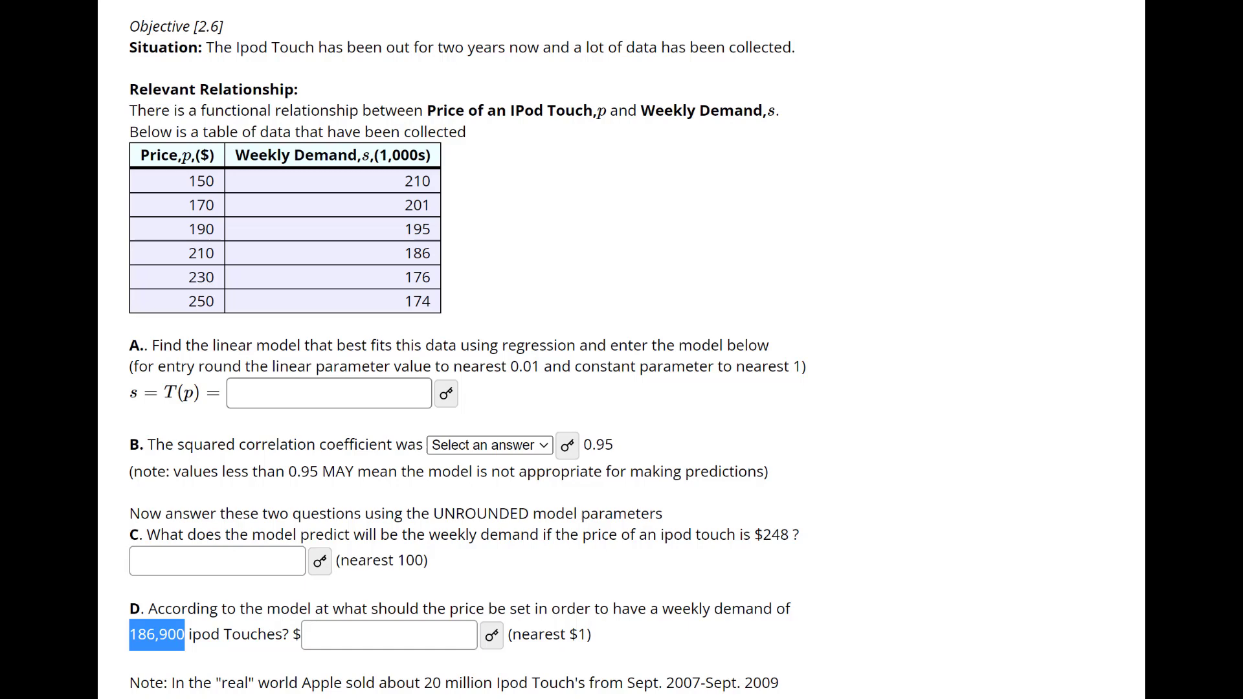
{"action": "left_click", "coordinate": [446, 395]}
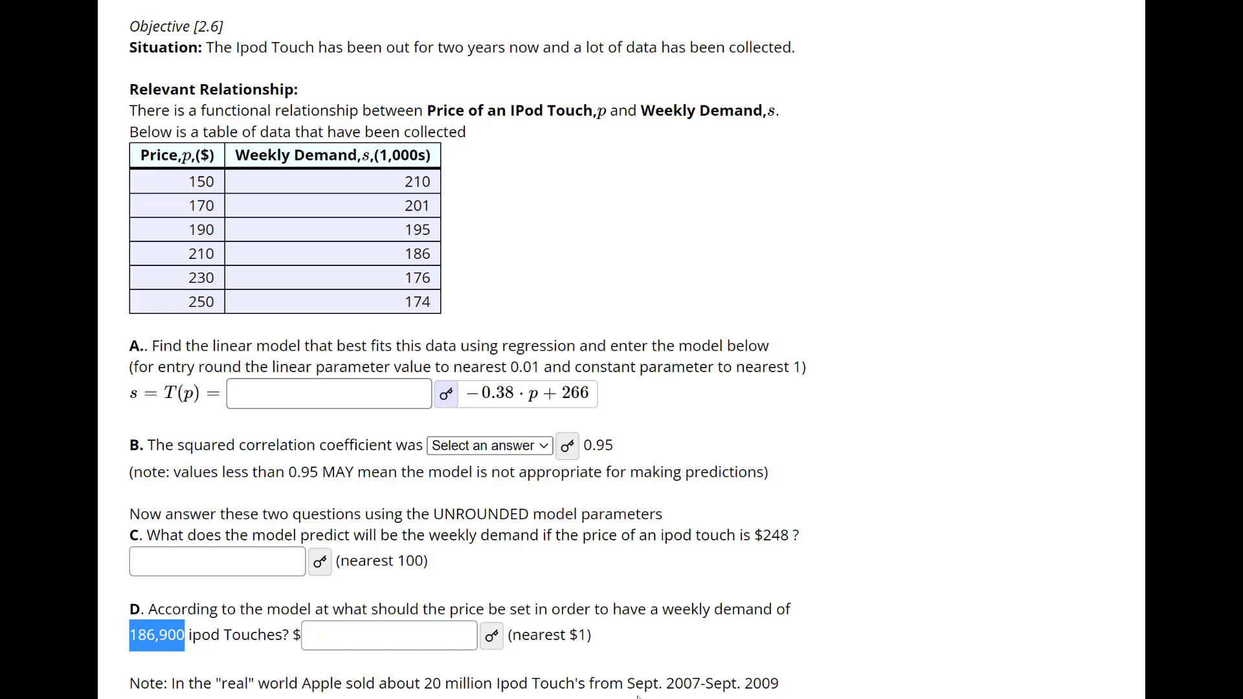
{"action": "left_click", "coordinate": [492, 637]}
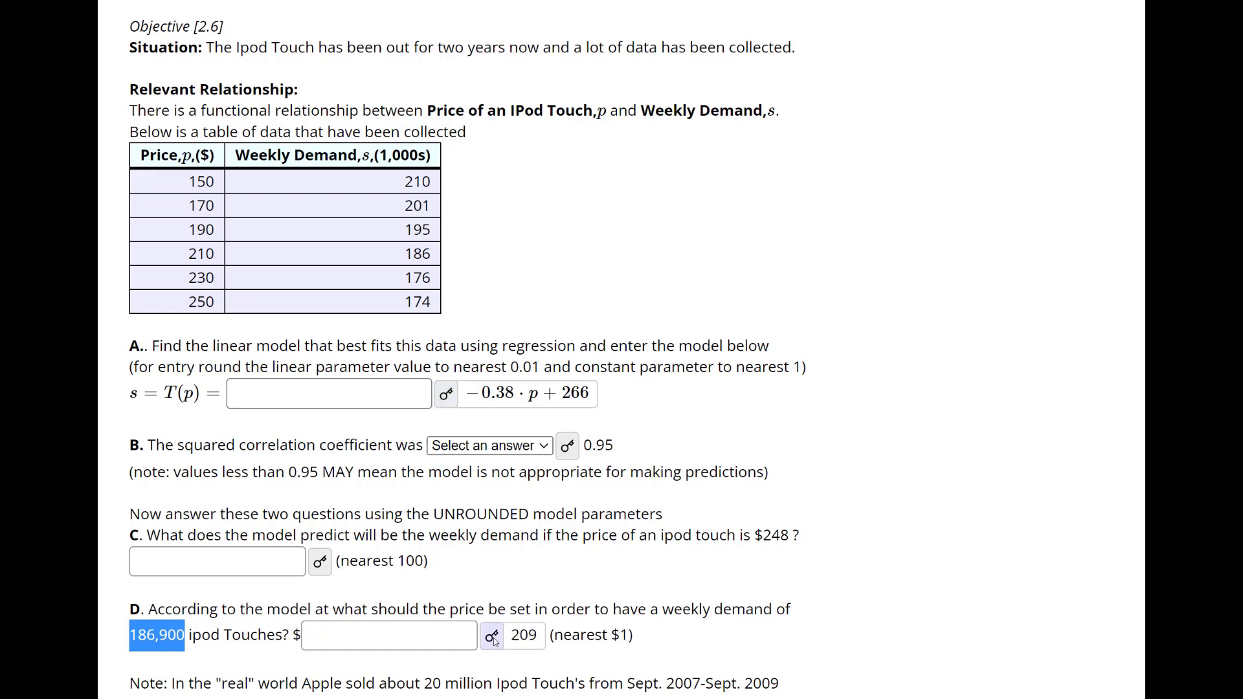
{"action": "left_click", "coordinate": [493, 637]}
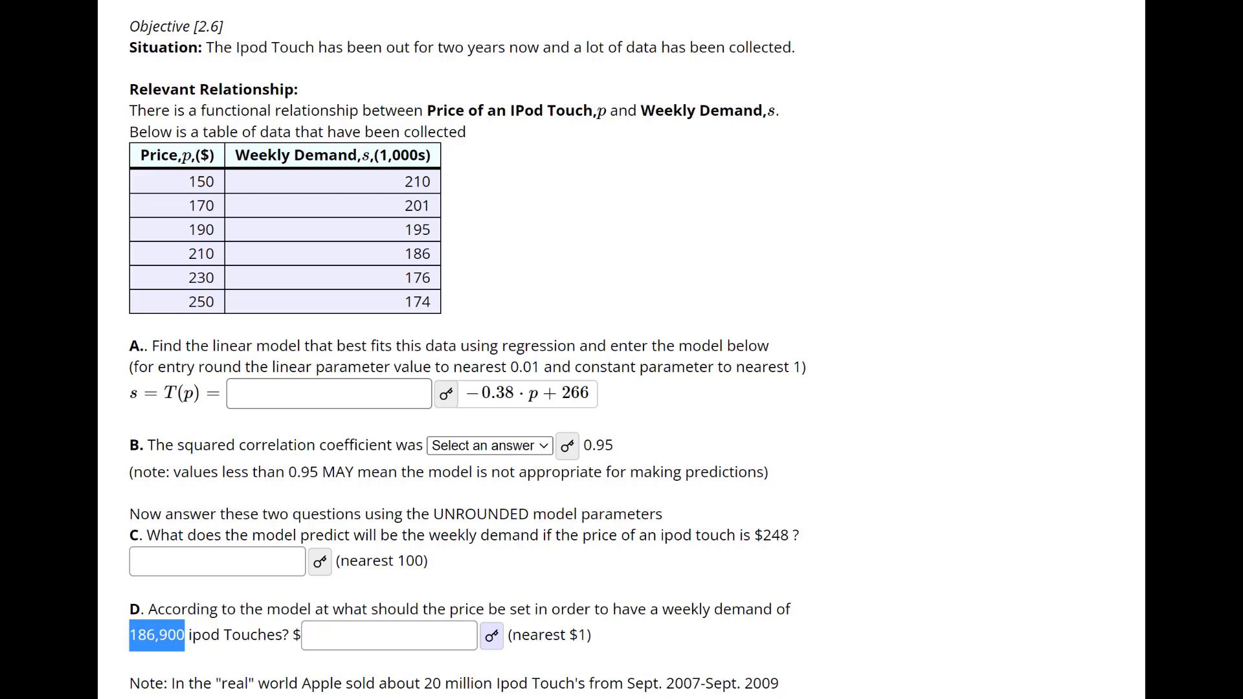